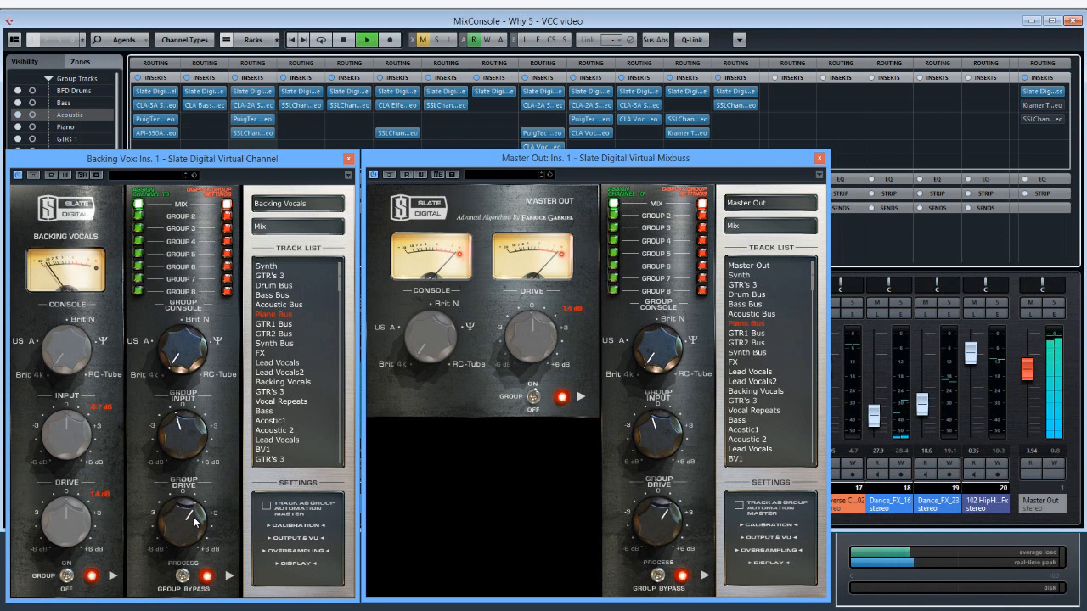
- Stop playback, bypass the Mix group's processing in the Backing Vox Virtual Channel, and play the mix briefly without it
key(space)
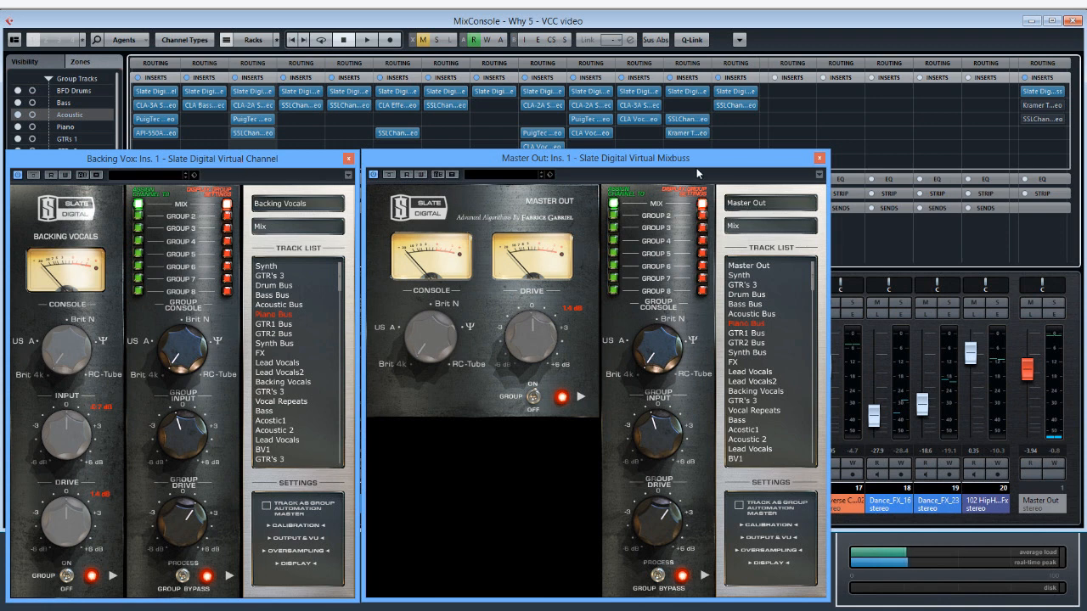
click(183, 577)
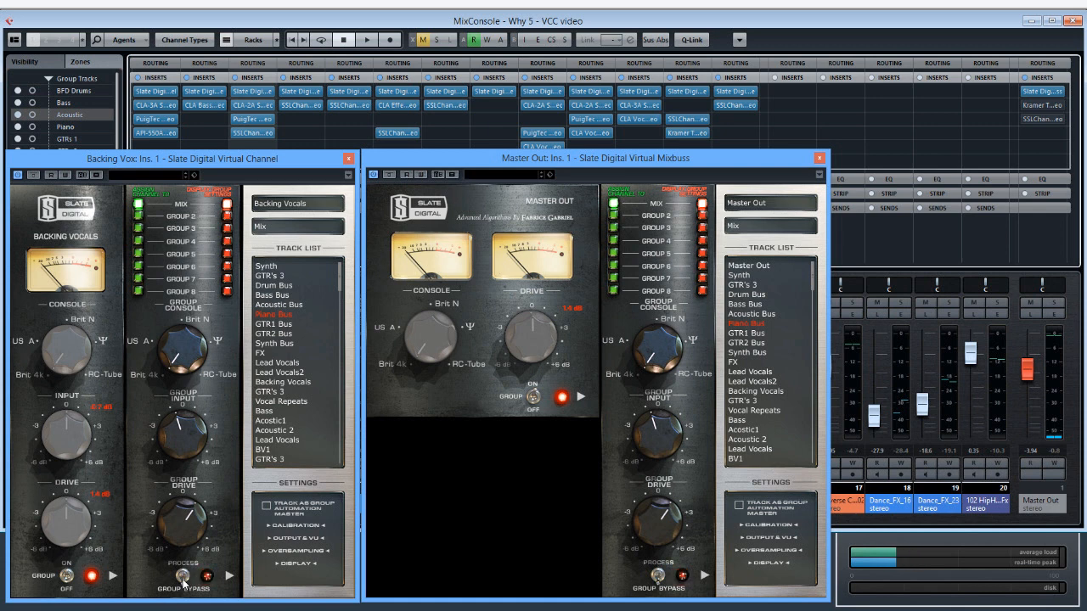
click(183, 577)
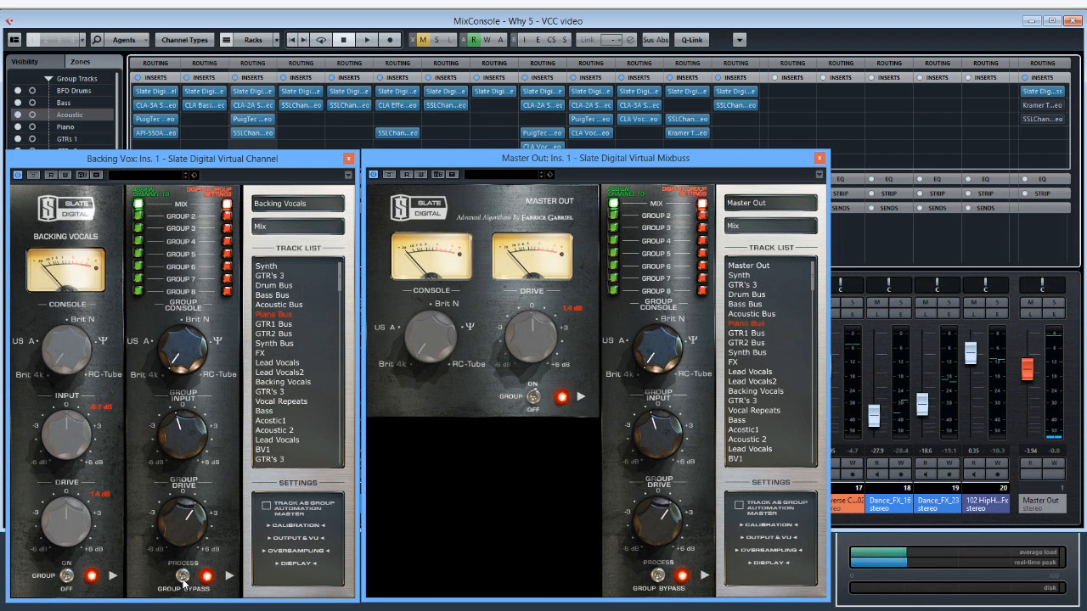
click(183, 581)
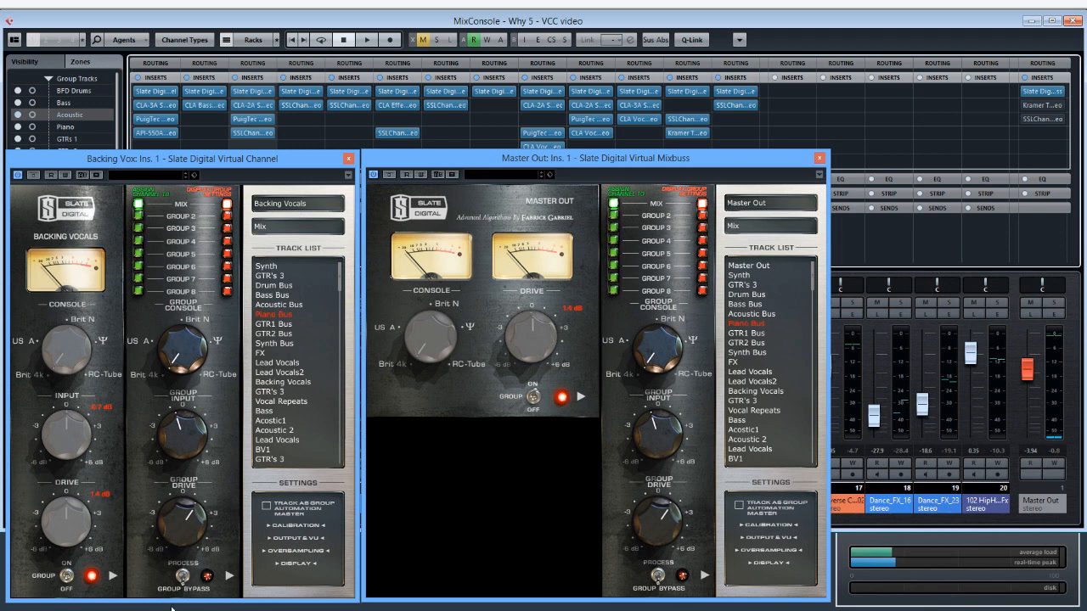
key(space)
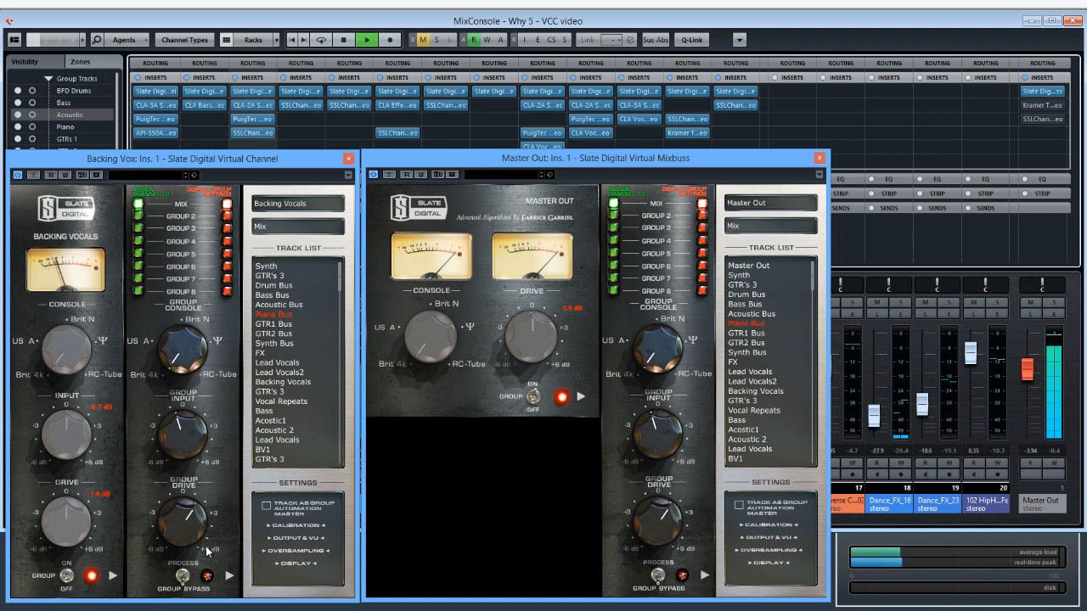
key(space)
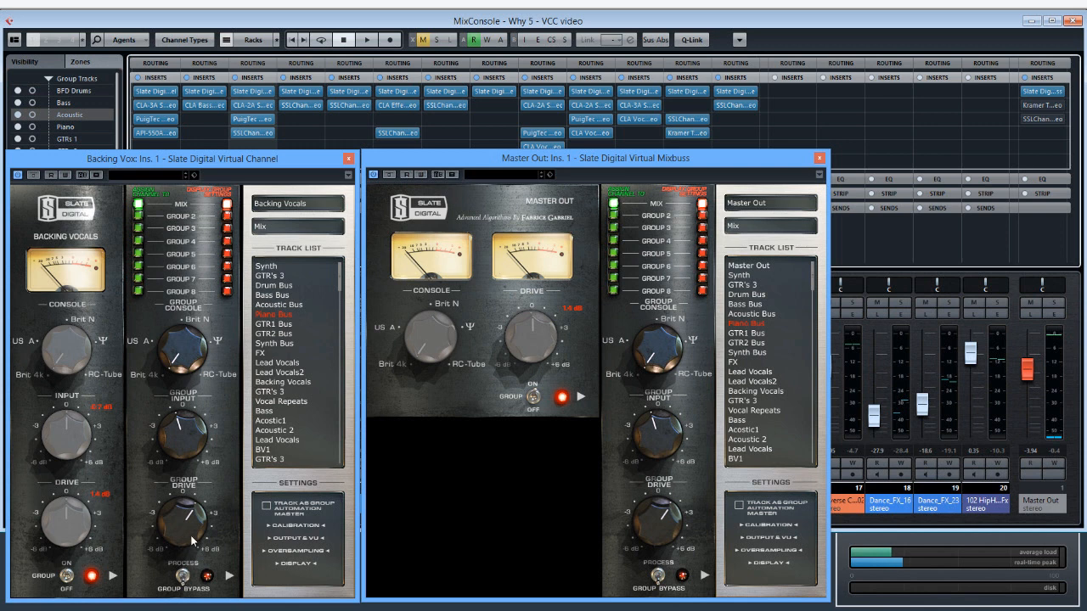
- Raise the Mix group's drive to 6.0 dB and play the song, alternating group processing between engaged and bypassed
drag(194, 541, 189, 467)
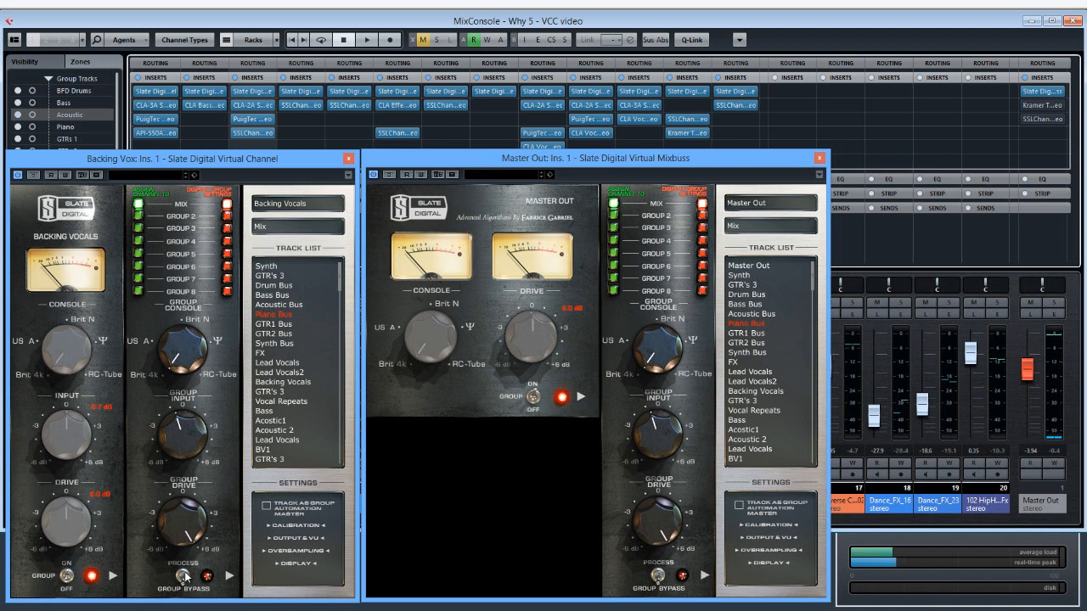
key(space)
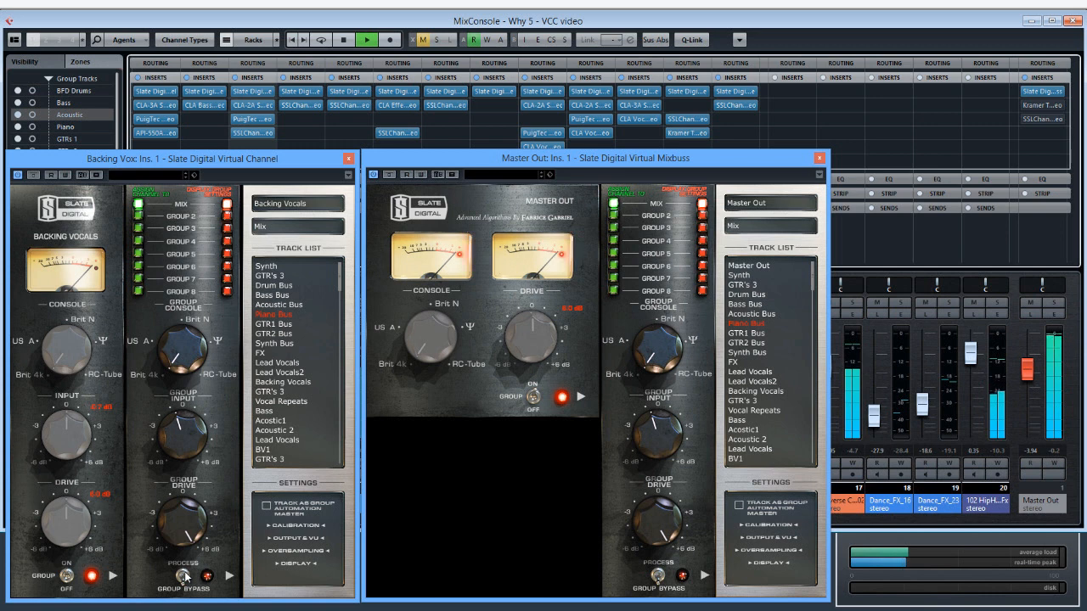
click(183, 576)
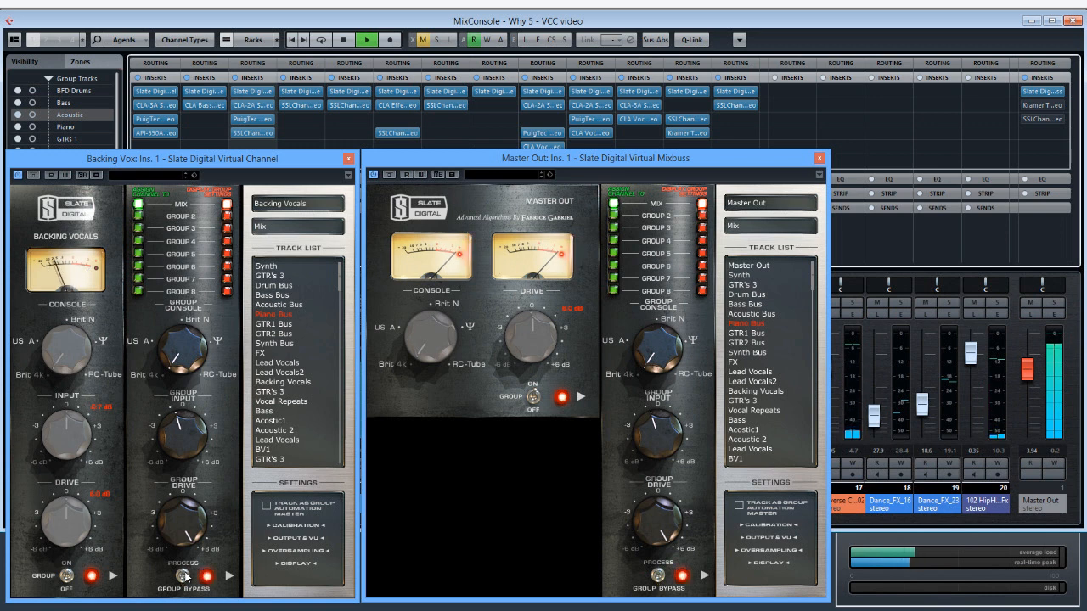
click(183, 577)
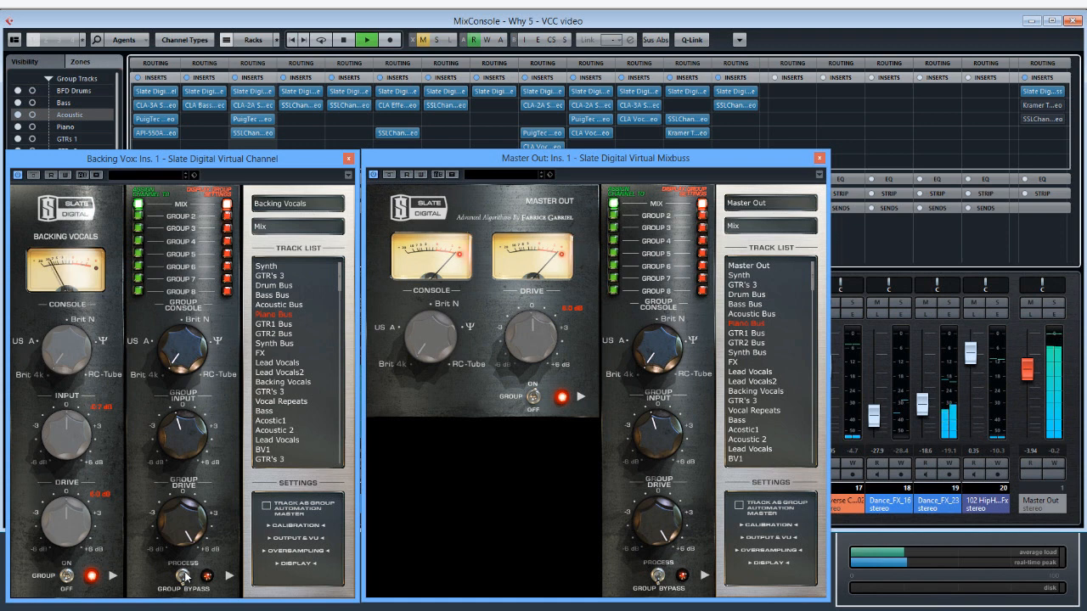
click(183, 577)
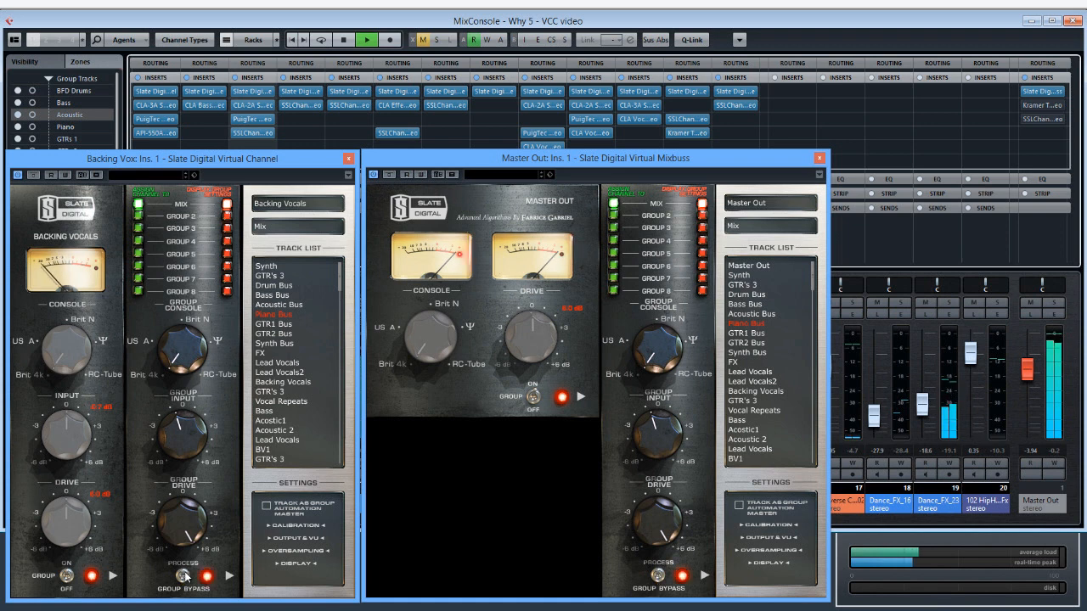
click(183, 577)
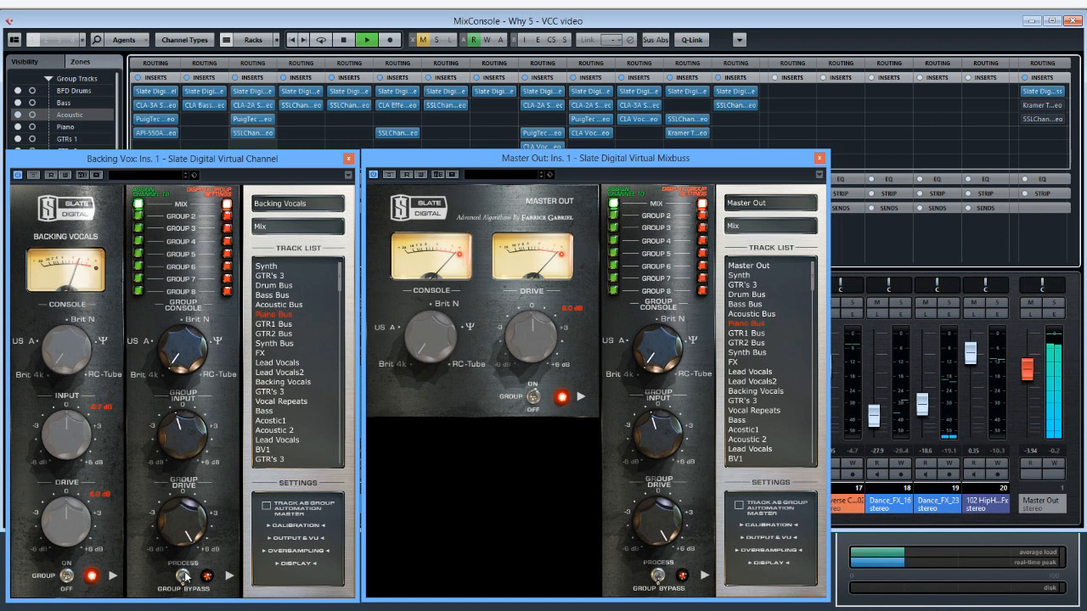
click(184, 577)
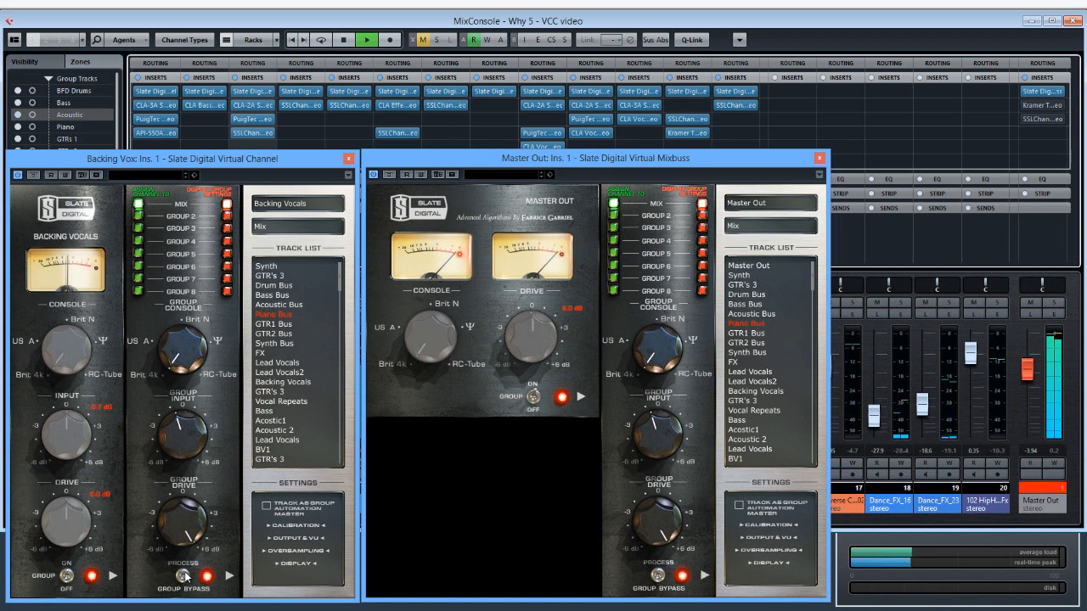
click(184, 576)
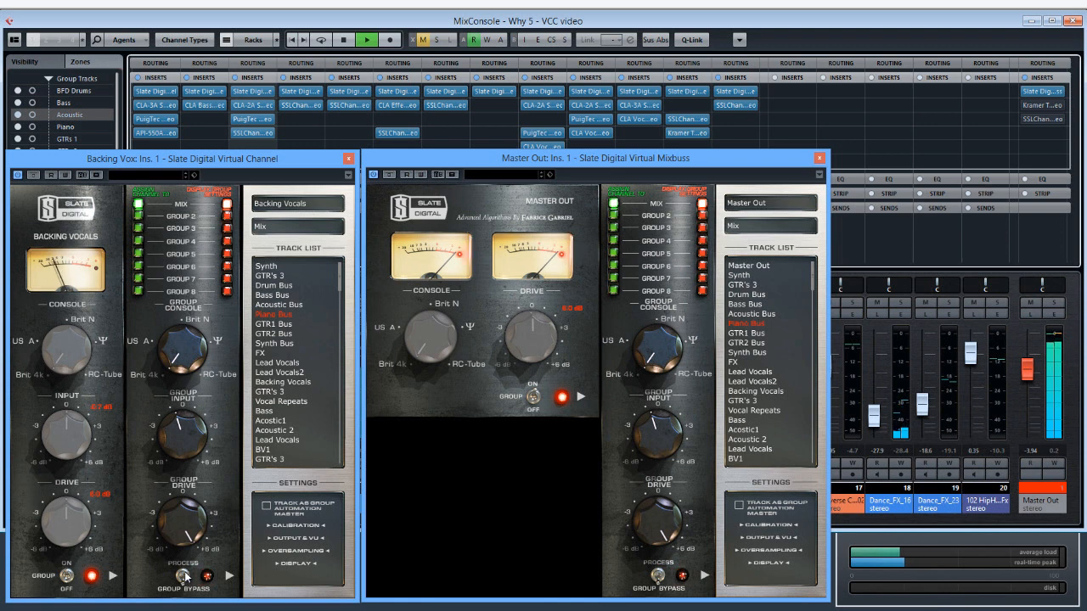
click(183, 577)
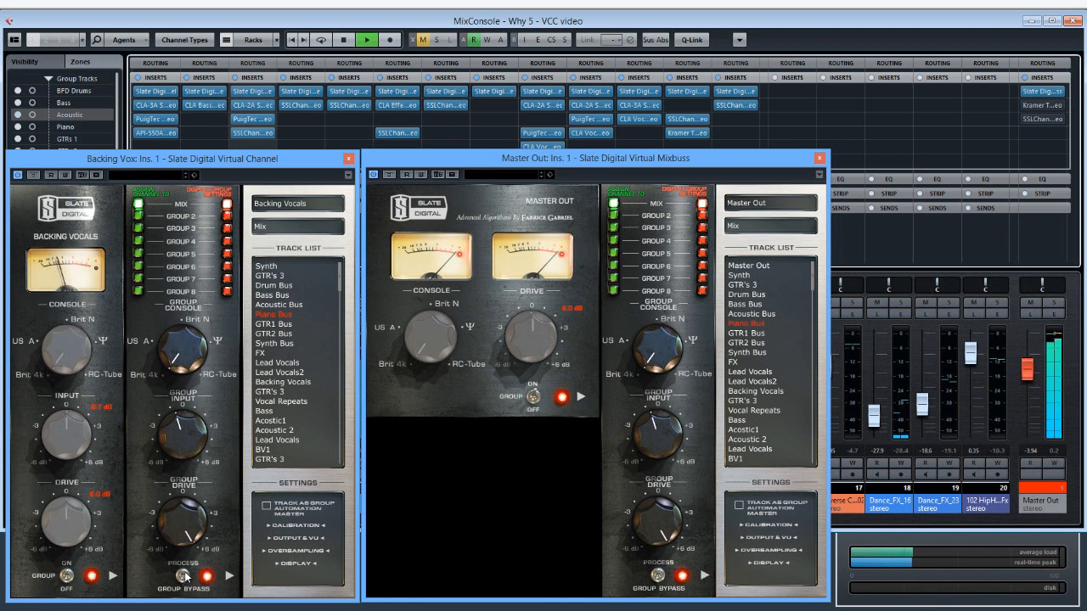
click(183, 577)
key(space)
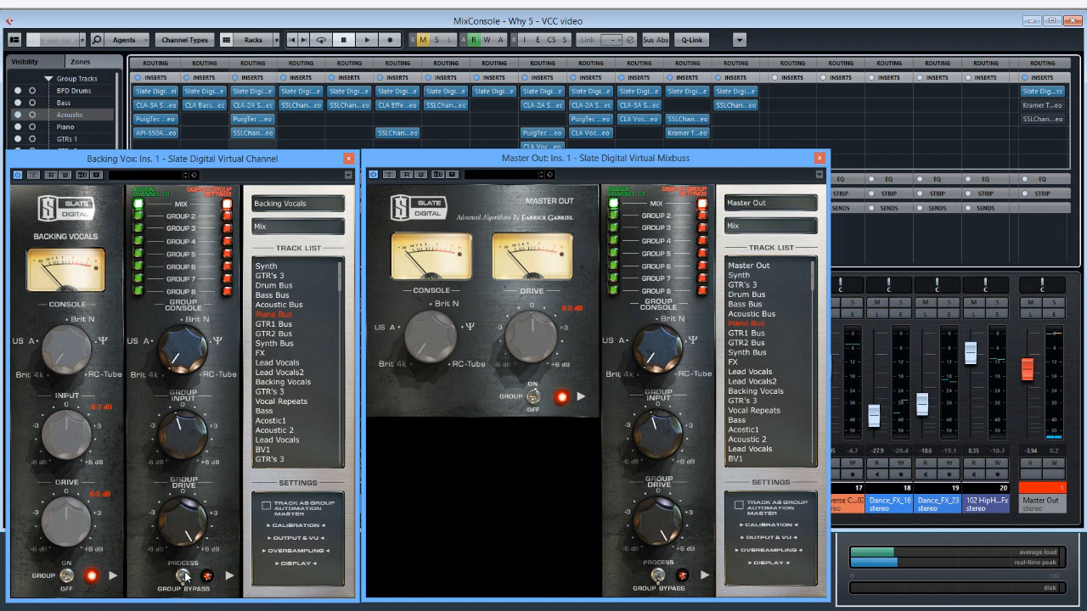
- Replay the same passage with the Brit 4k group console, comparing the processed and bypassed sound several times
key(space)
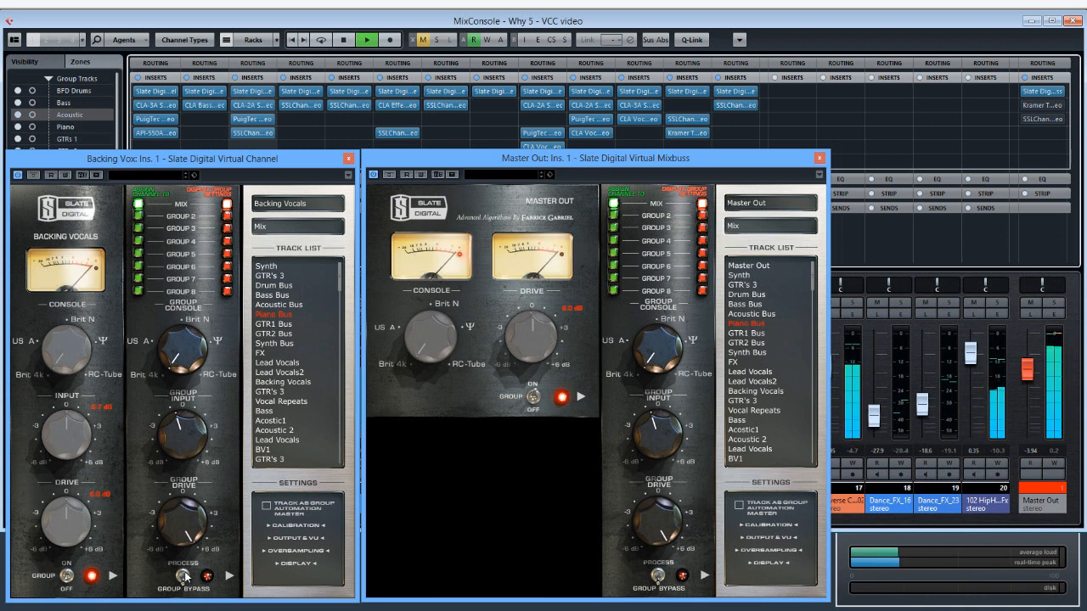
click(183, 576)
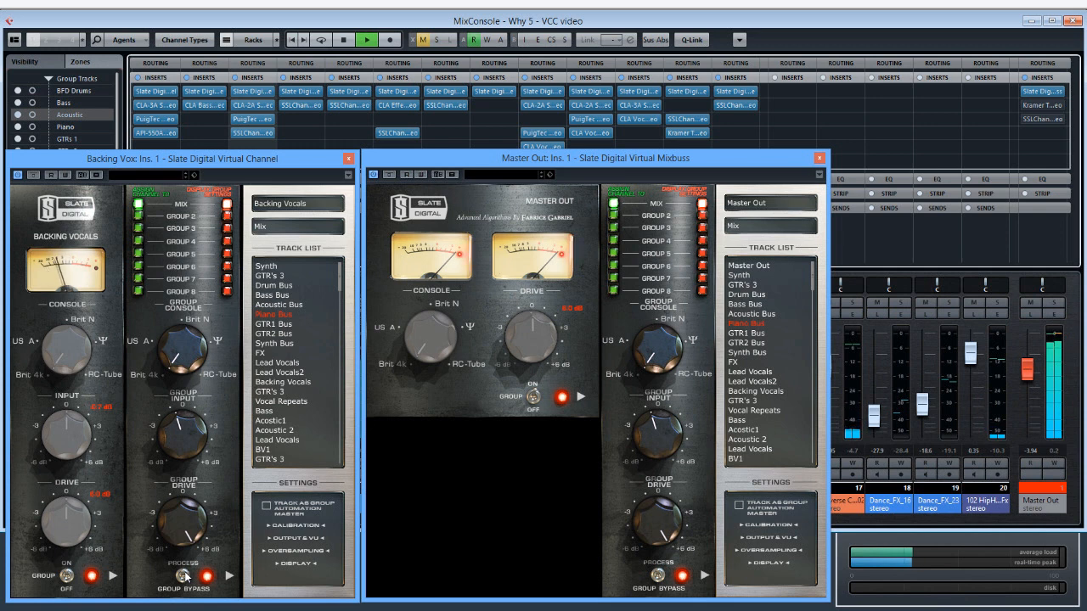
click(184, 576)
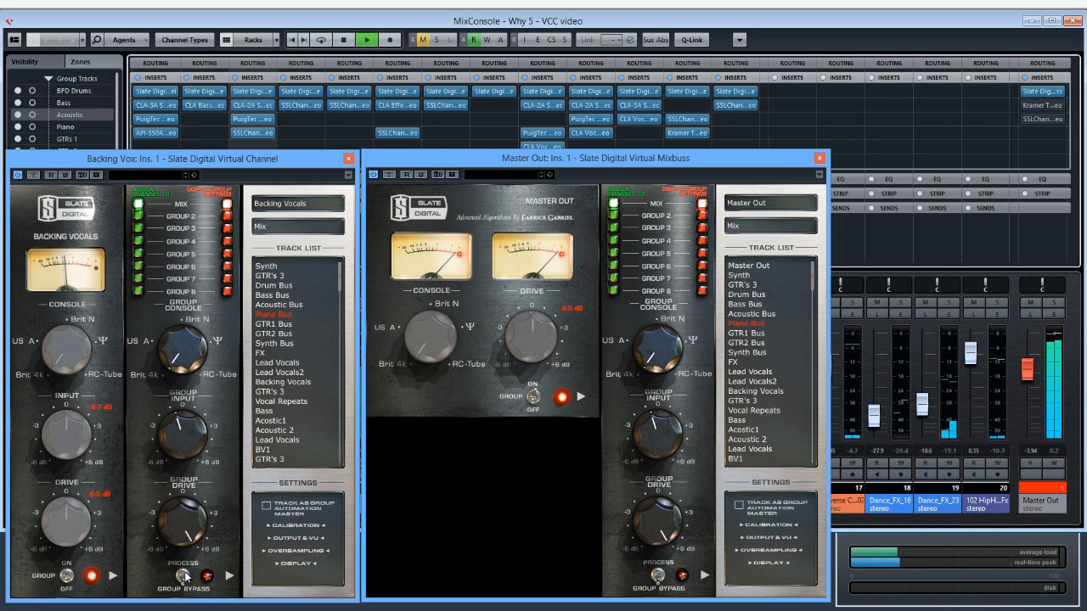
click(183, 576)
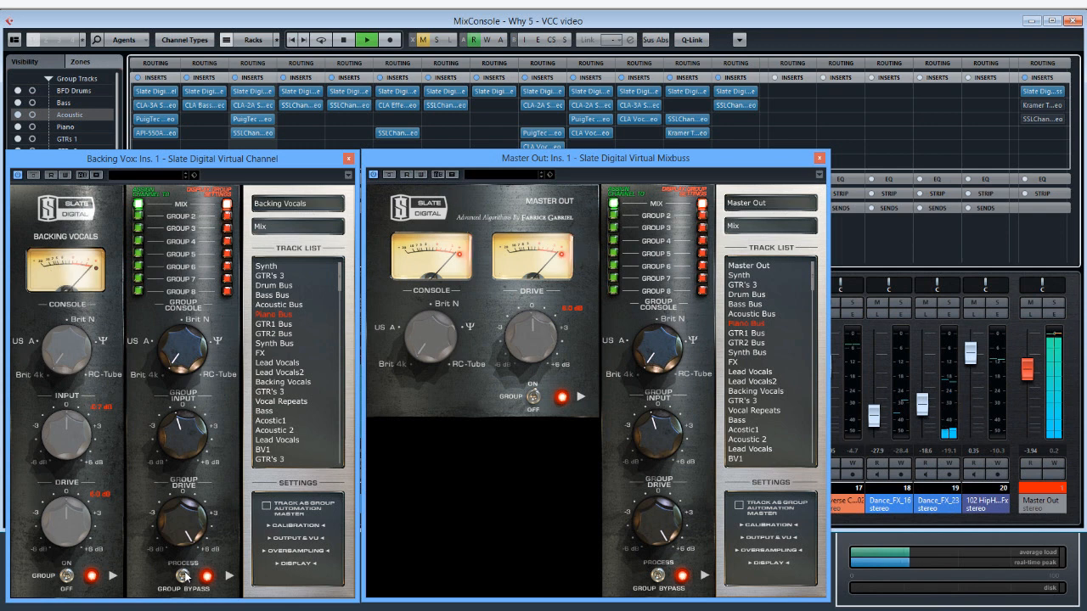
click(183, 576)
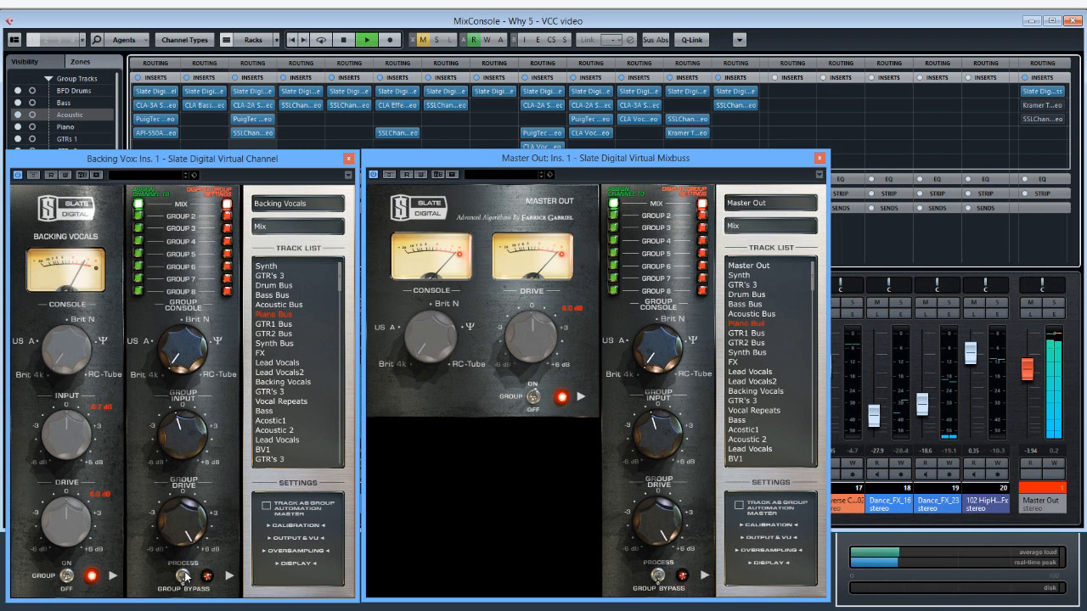
click(184, 576)
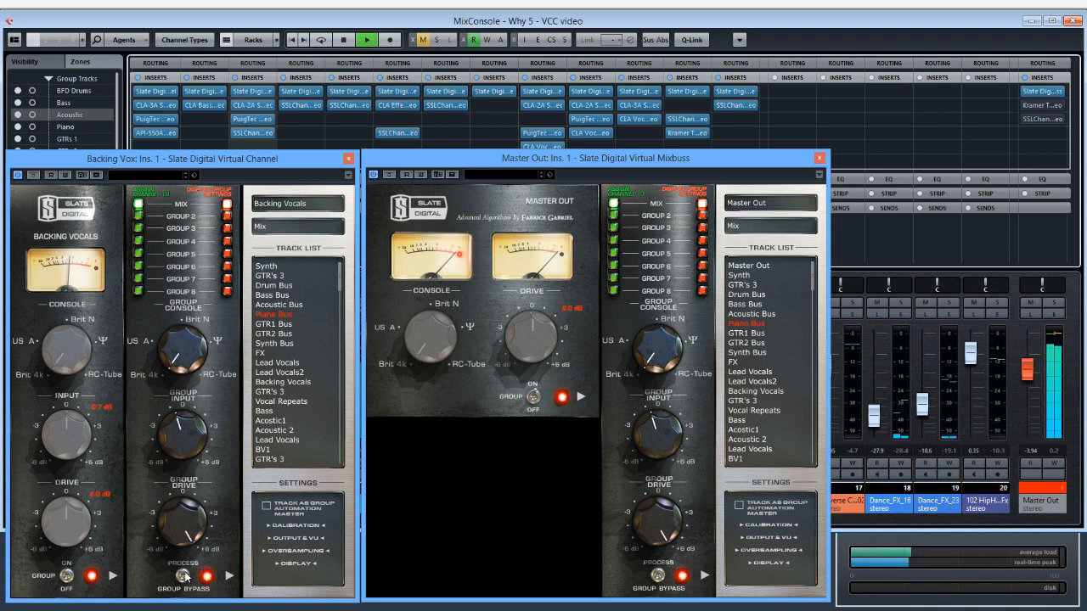
click(184, 576)
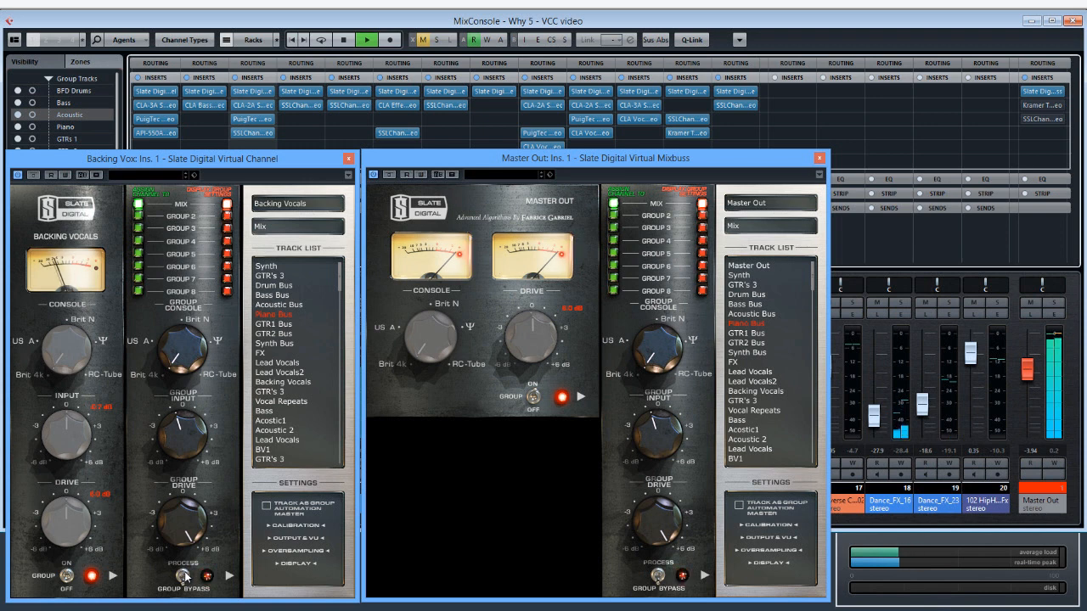
click(184, 576)
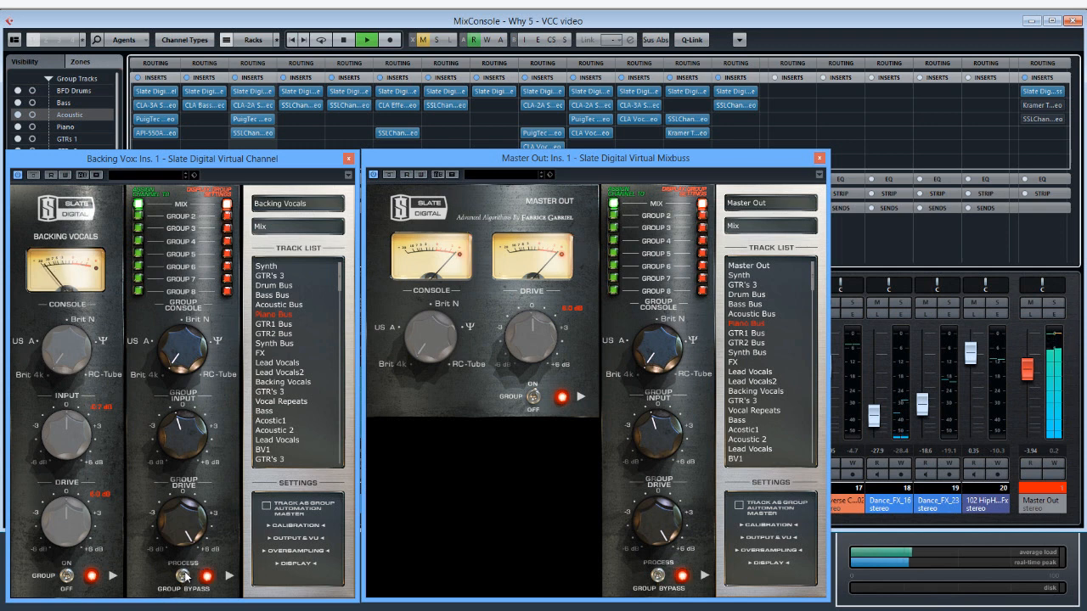
click(184, 575)
key(space)
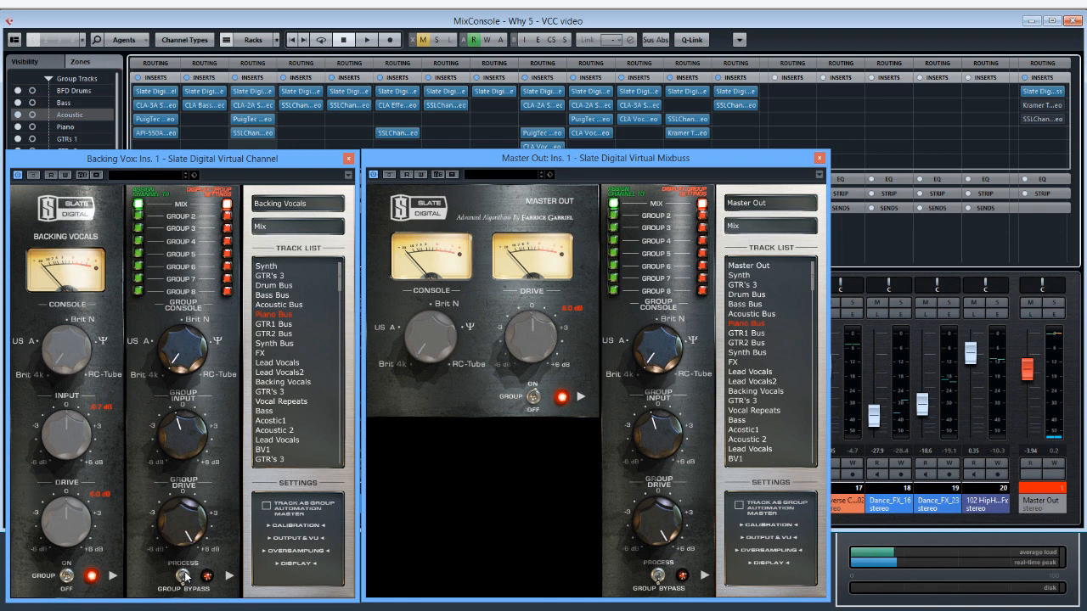
- Set the Mix group's console to US A and compare playback with group processing bypassed and engaged, leaving it engaged
click(146, 346)
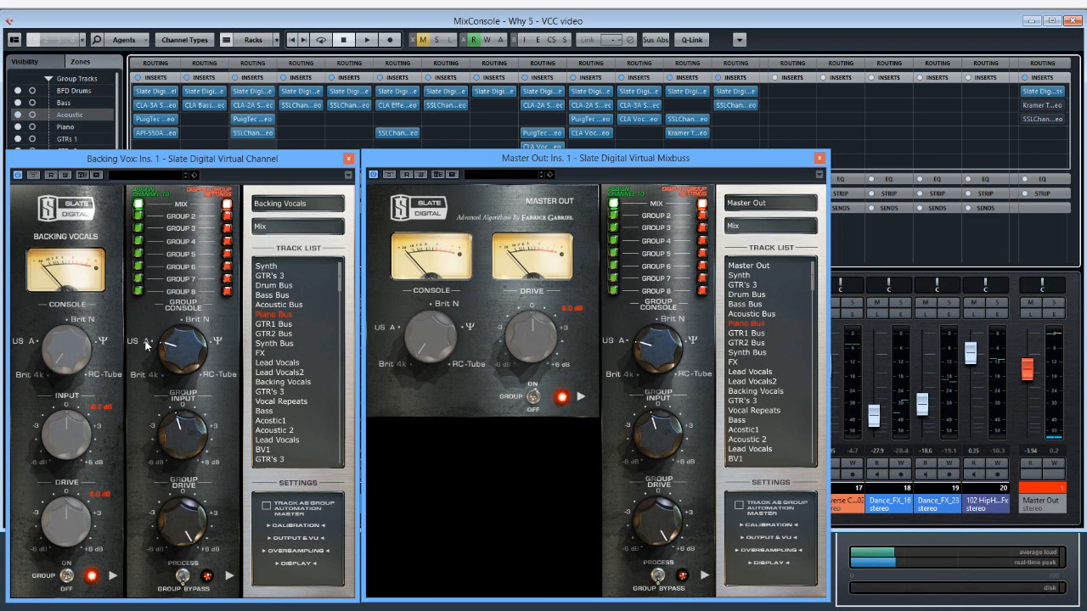
key(space)
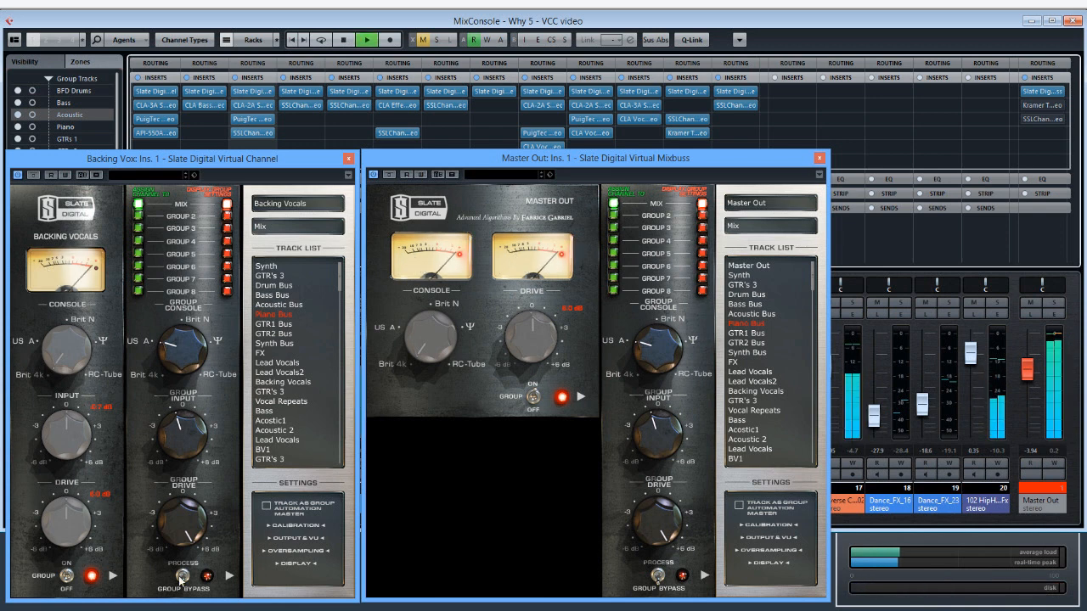
click(181, 576)
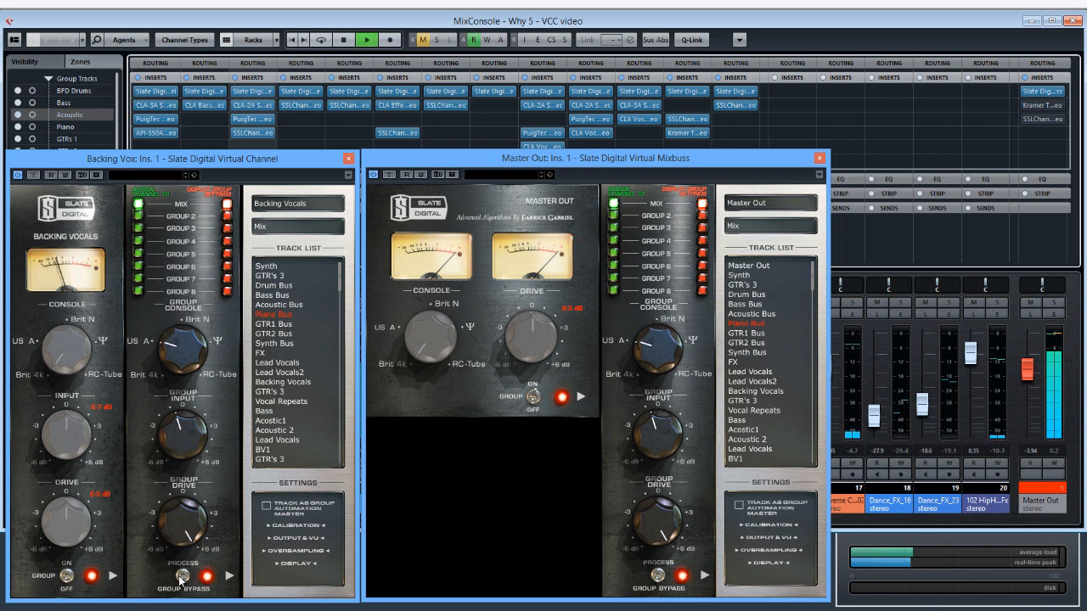
click(181, 577)
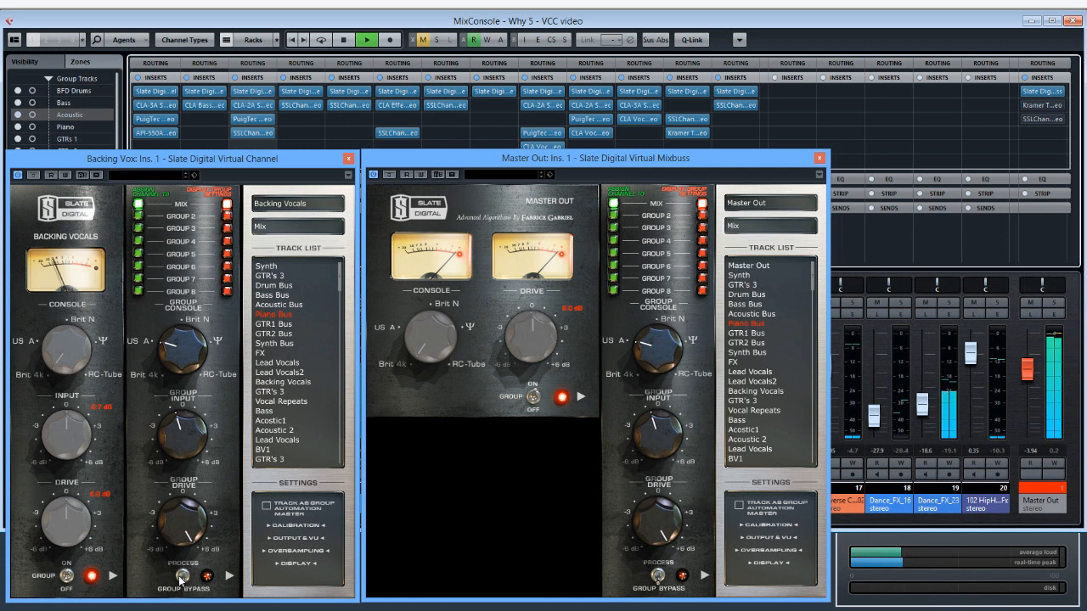
click(181, 576)
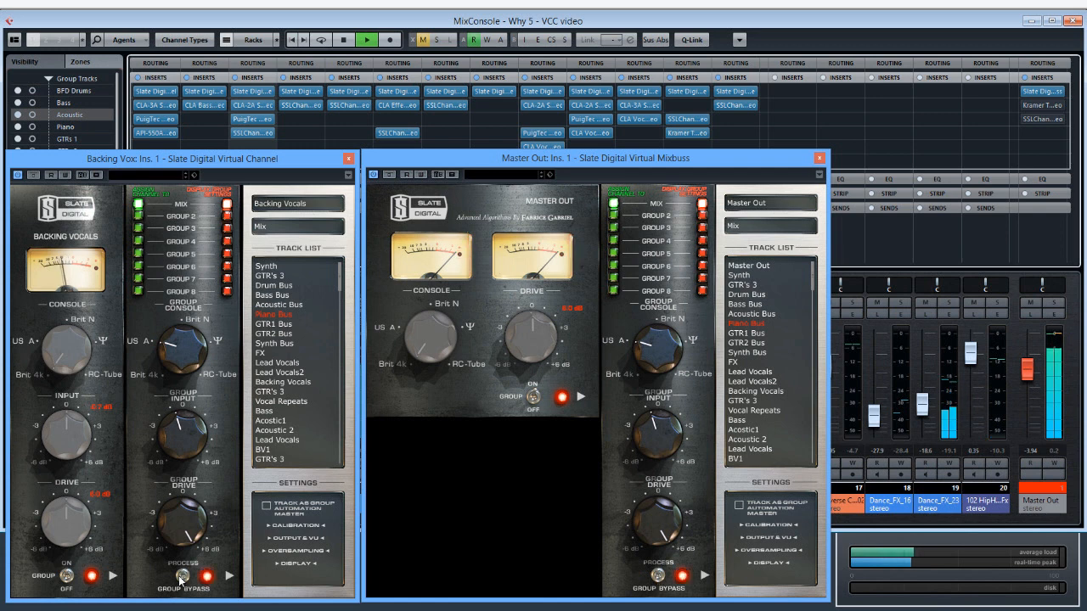
click(181, 576)
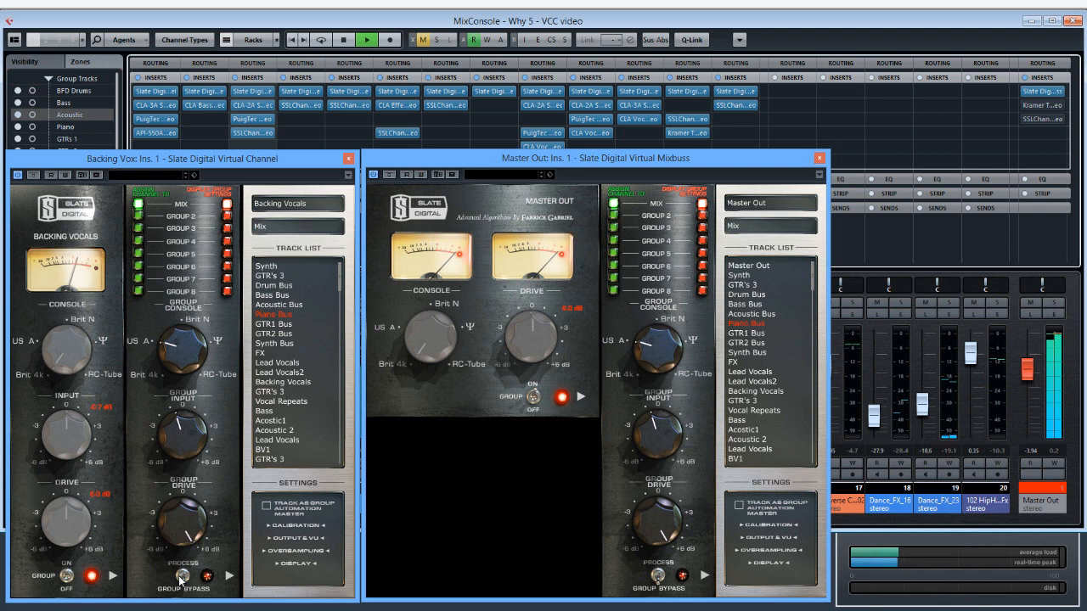
click(181, 576)
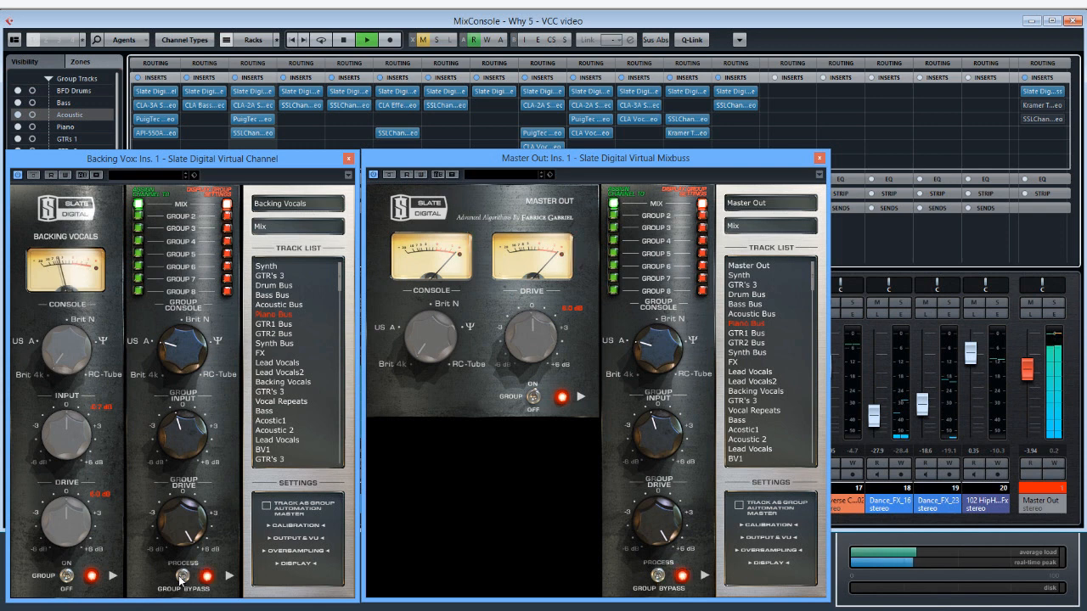
click(180, 576)
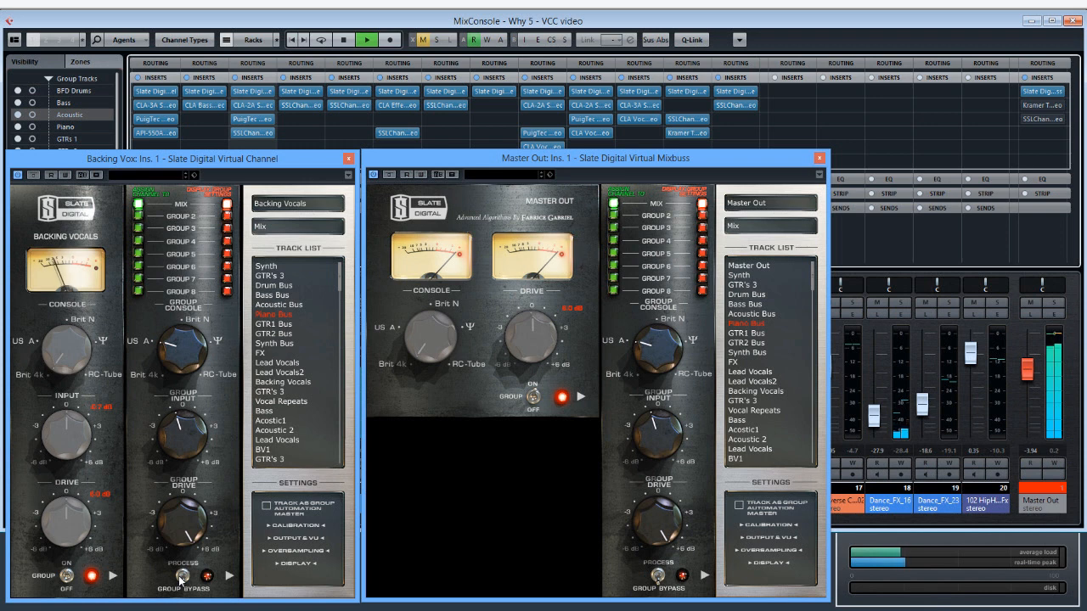
click(181, 577)
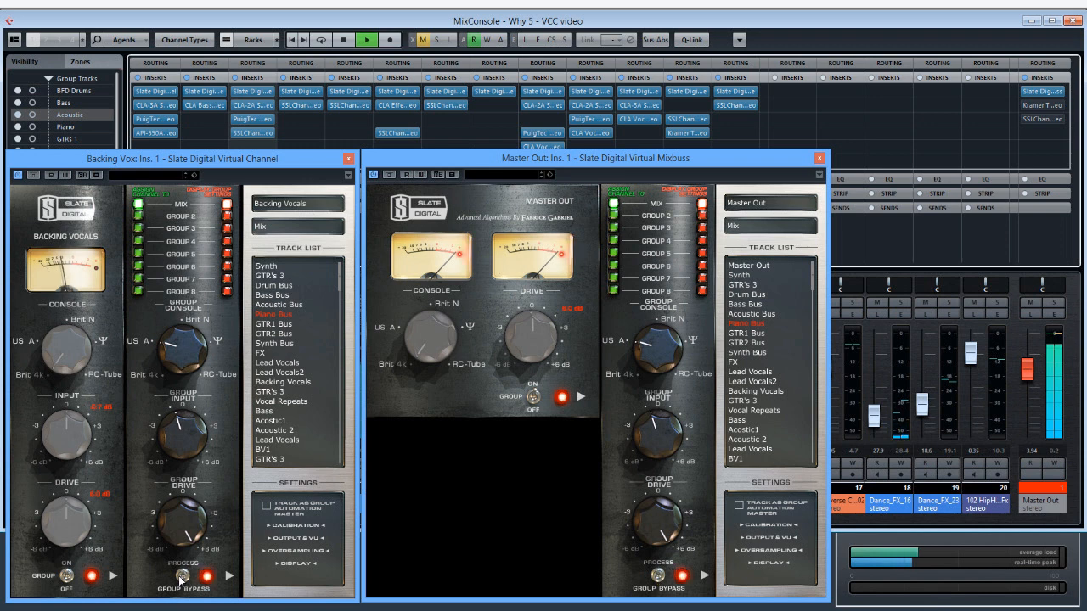
key(space)
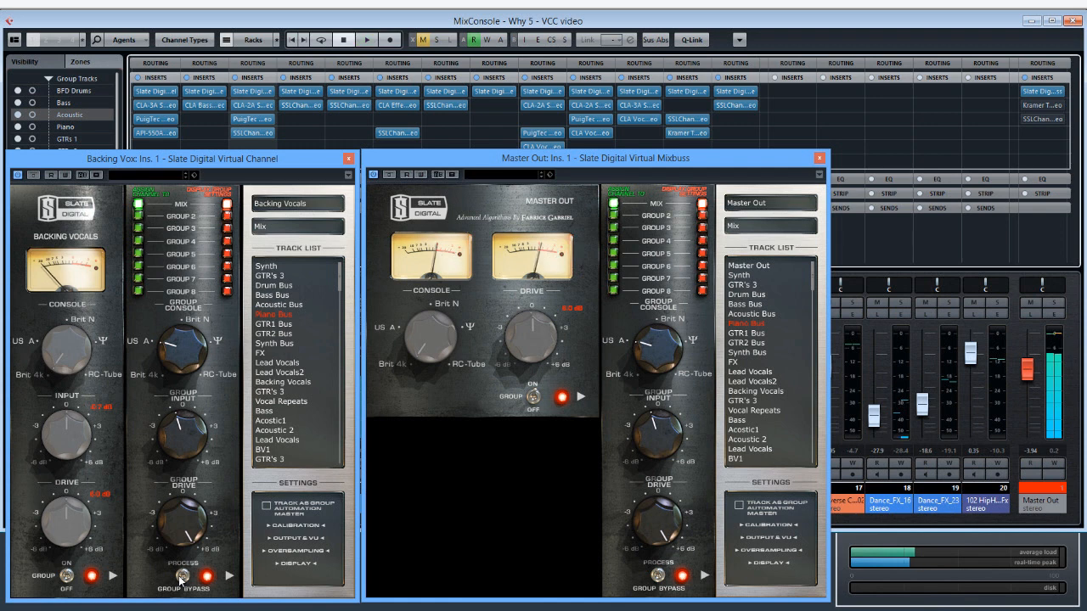
- Play the mix through the US A group console, alternating group processing between bypassed and engaged, and stop with it bypassed
click(181, 577)
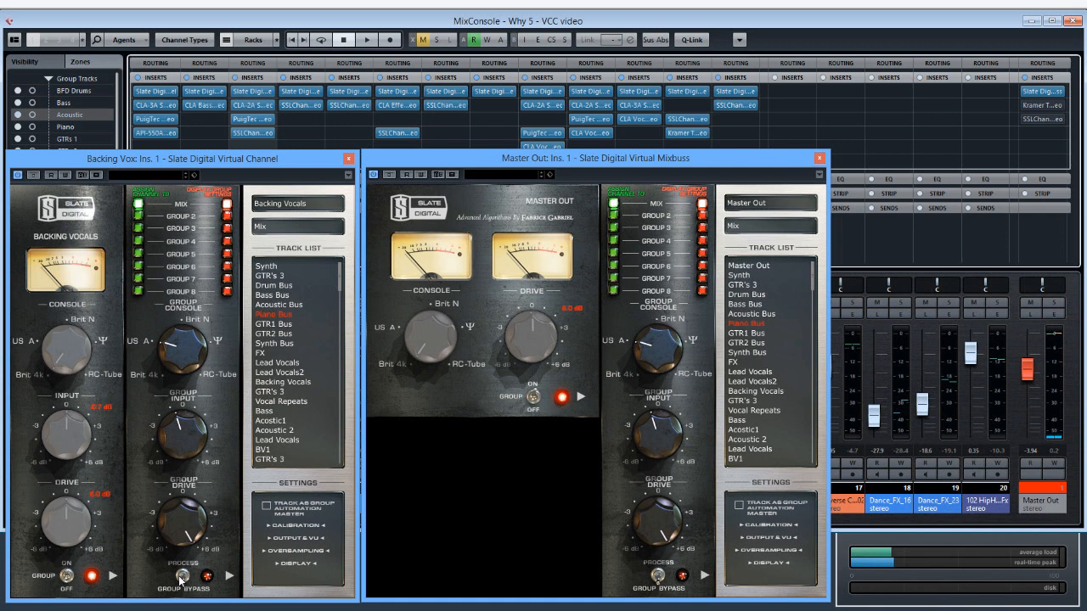
key(space)
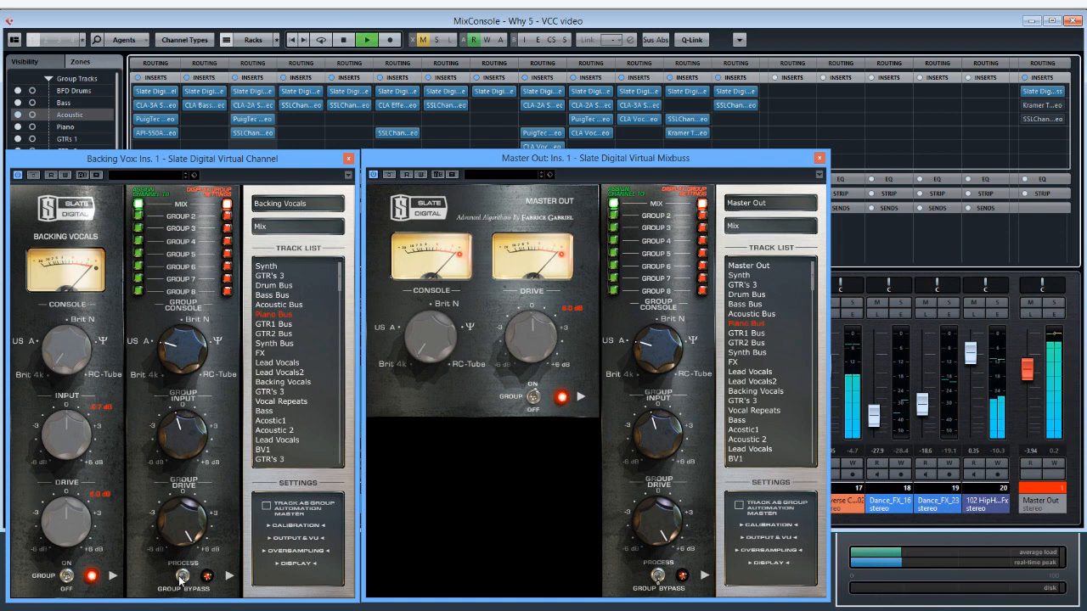
click(181, 578)
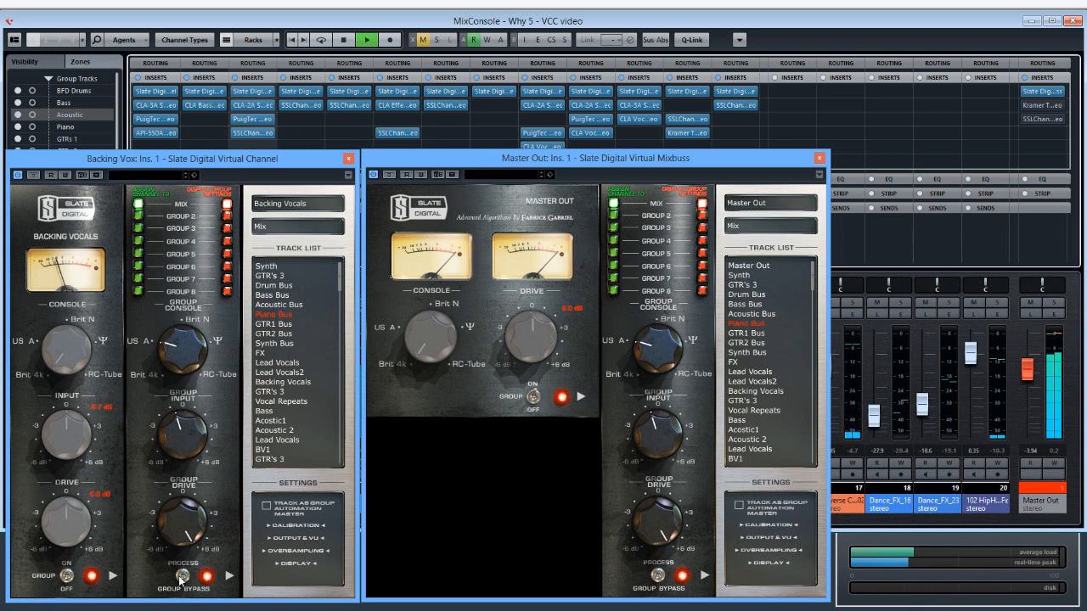
click(181, 578)
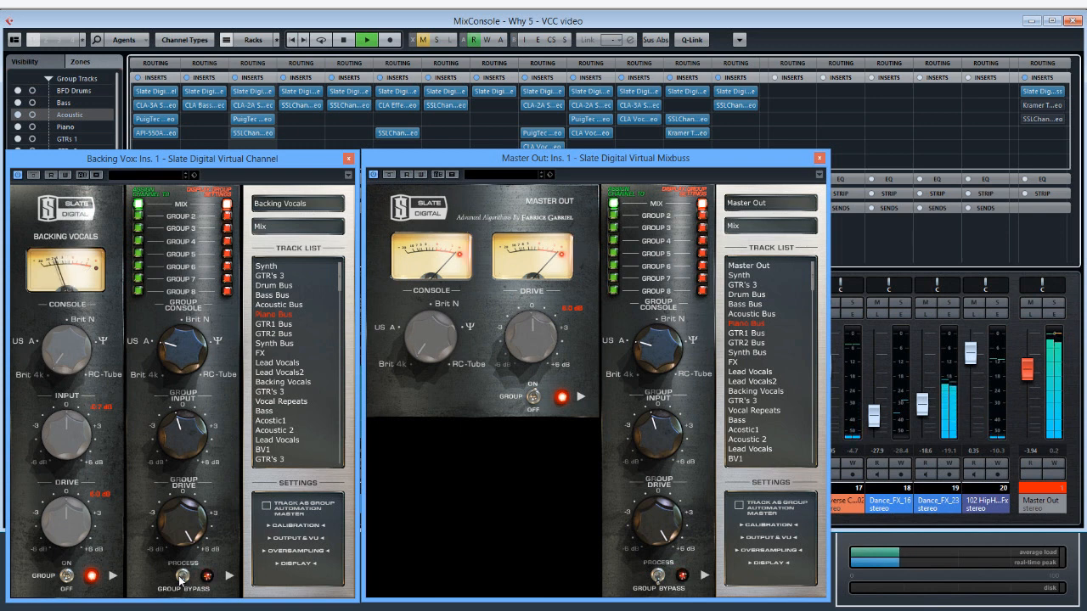
click(181, 577)
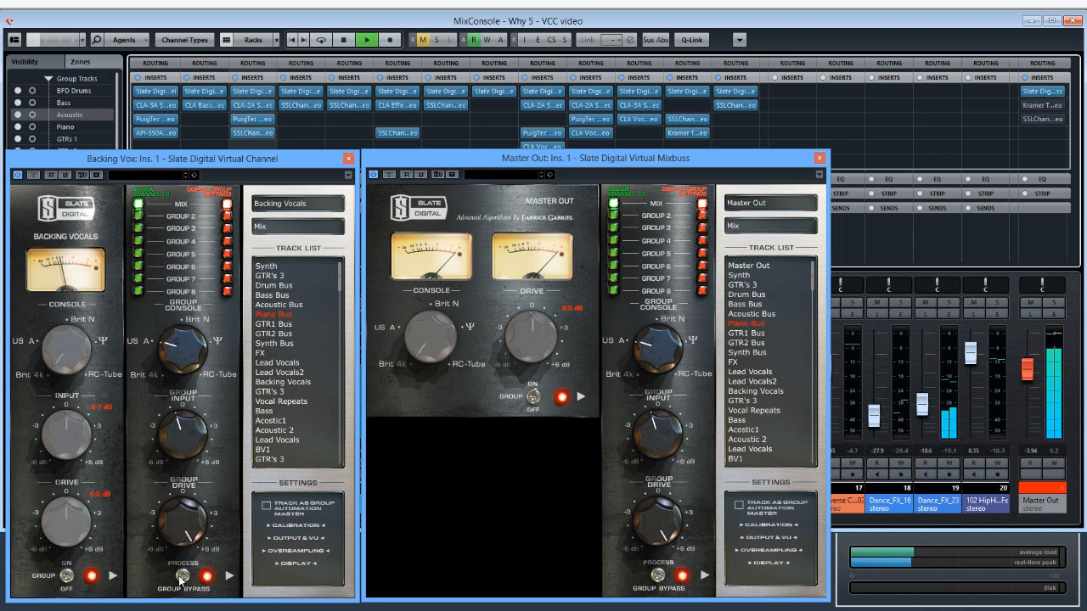
click(182, 577)
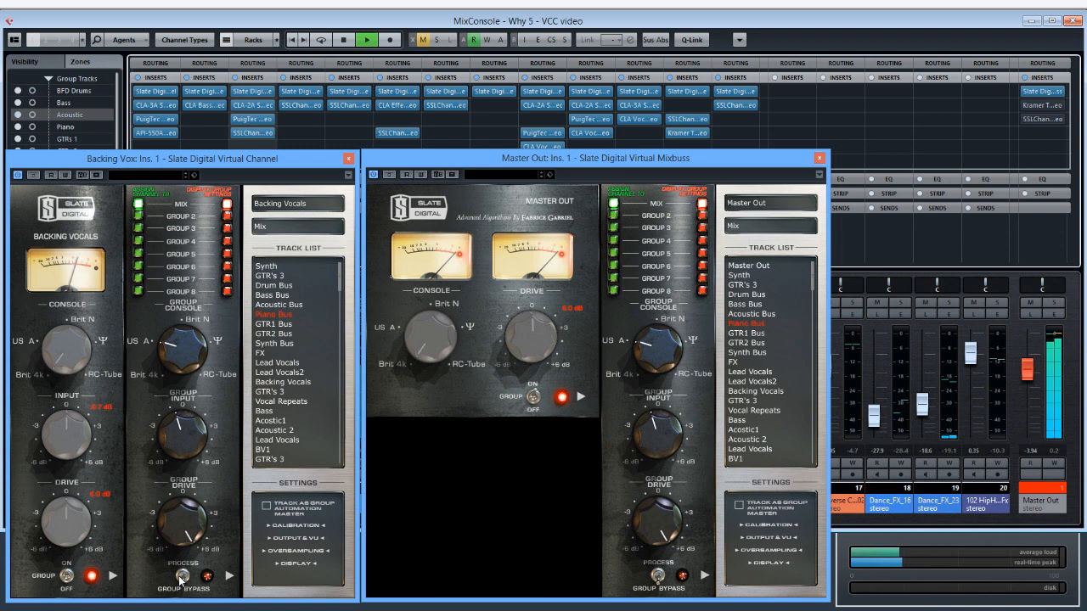
click(182, 577)
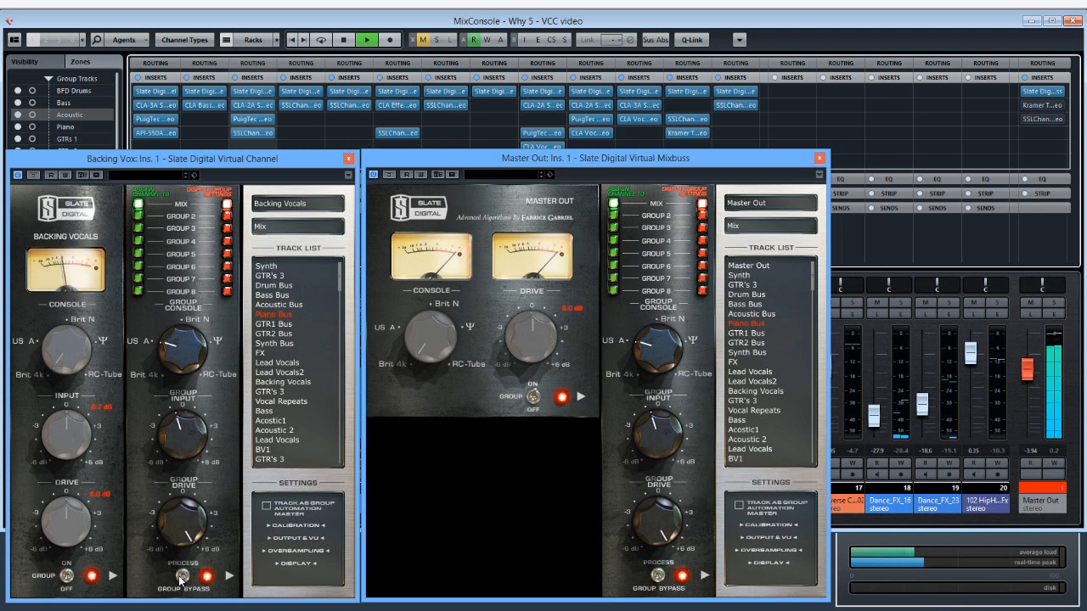
click(181, 577)
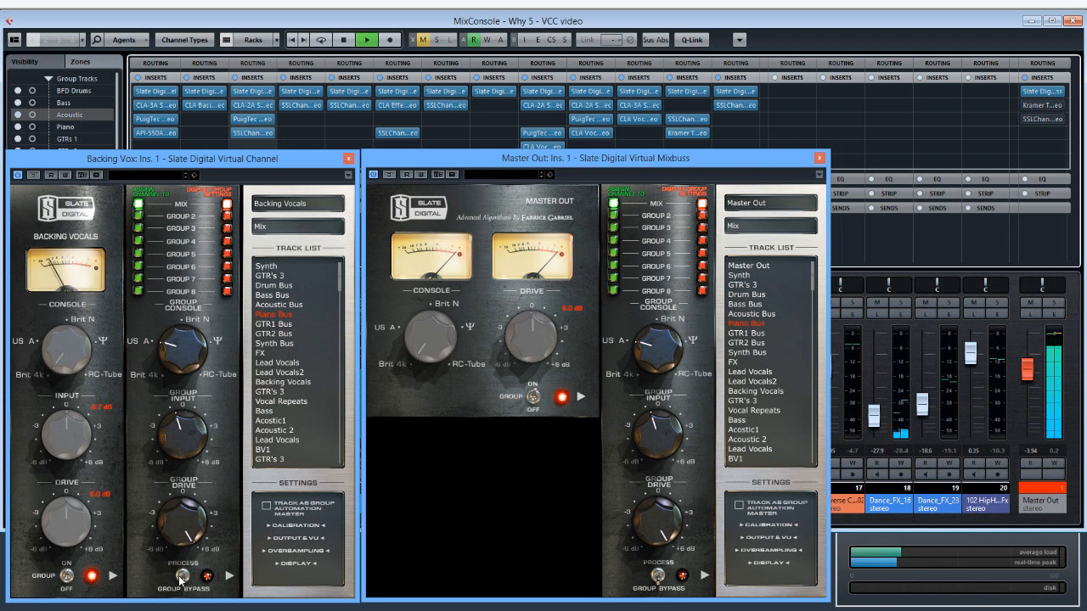
click(182, 578)
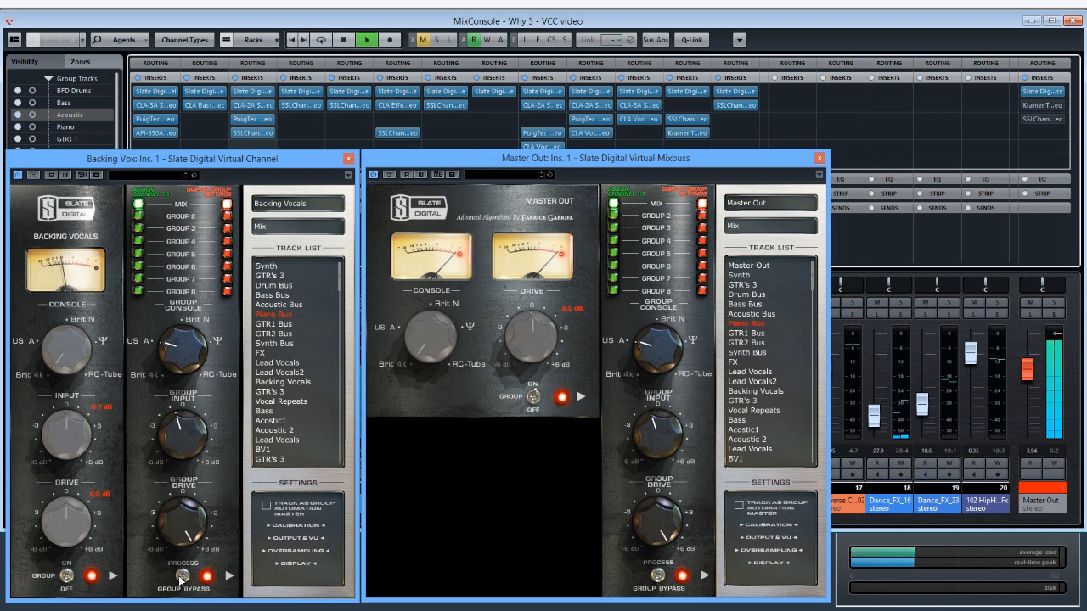
click(181, 577)
key(space)
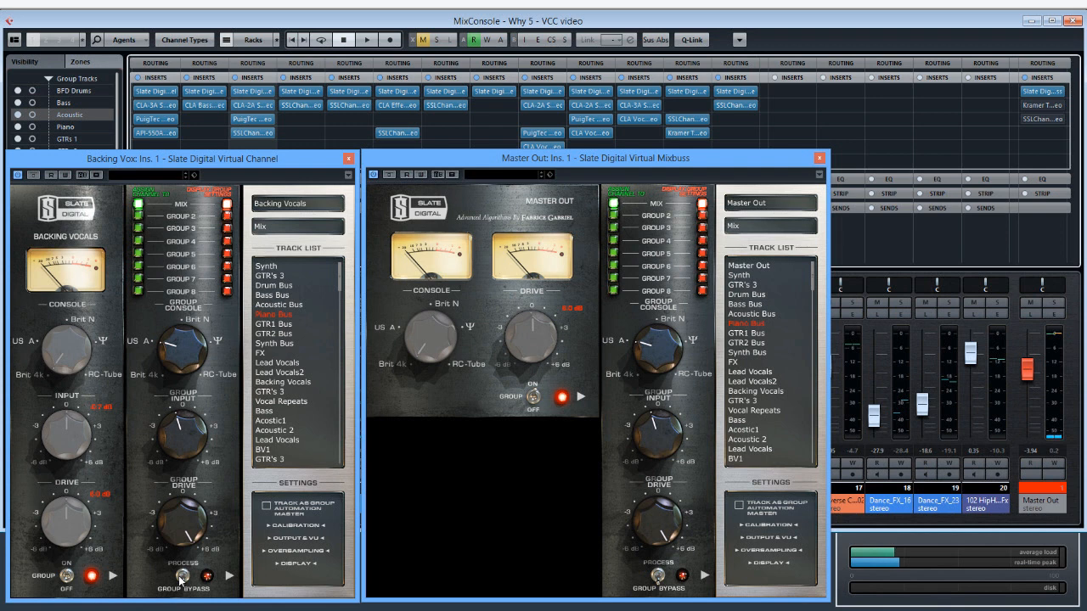
- Set the Mix group's console to Brit N and compare bypassed and engaged playback, stopping with group processing engaged
click(192, 321)
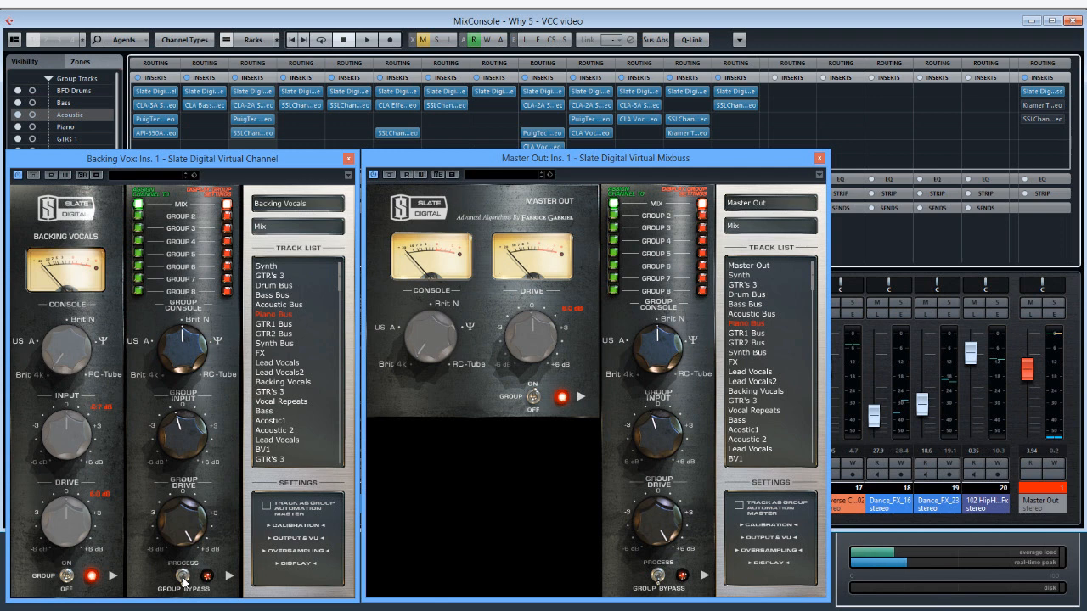
key(space)
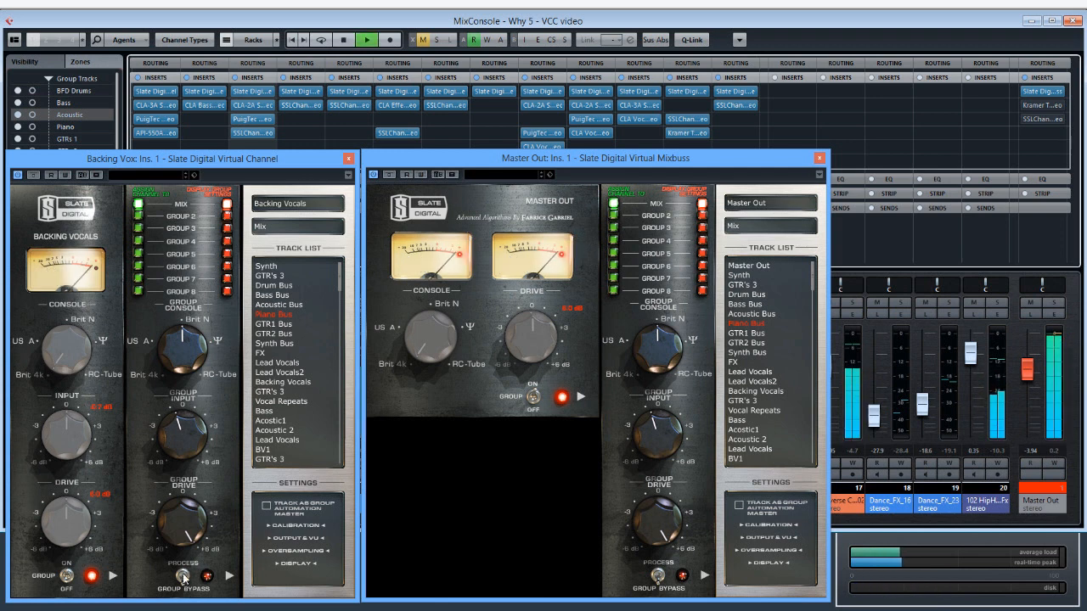
click(184, 579)
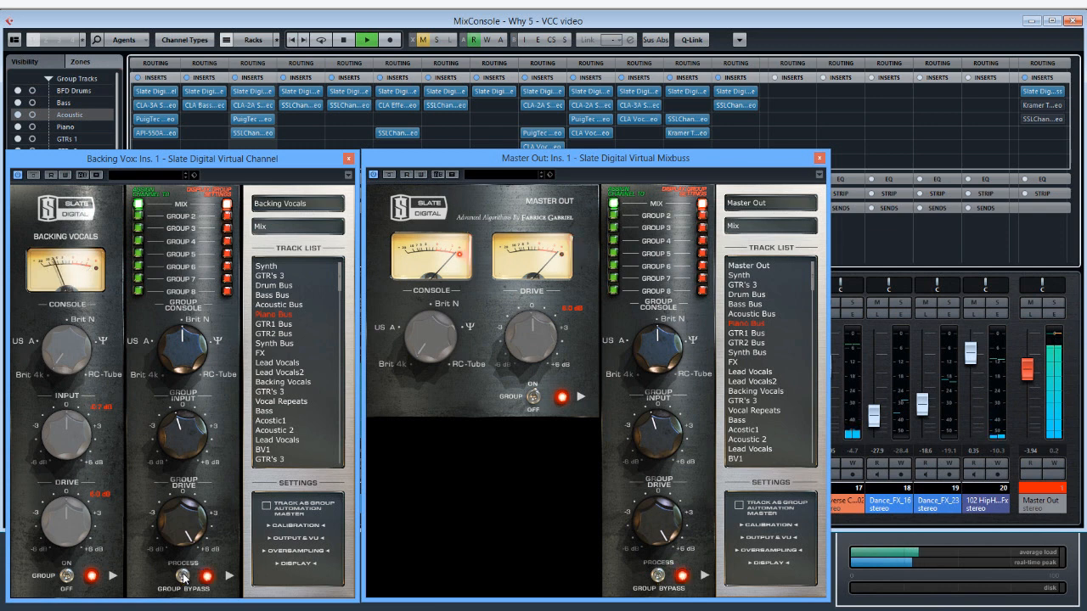
click(185, 578)
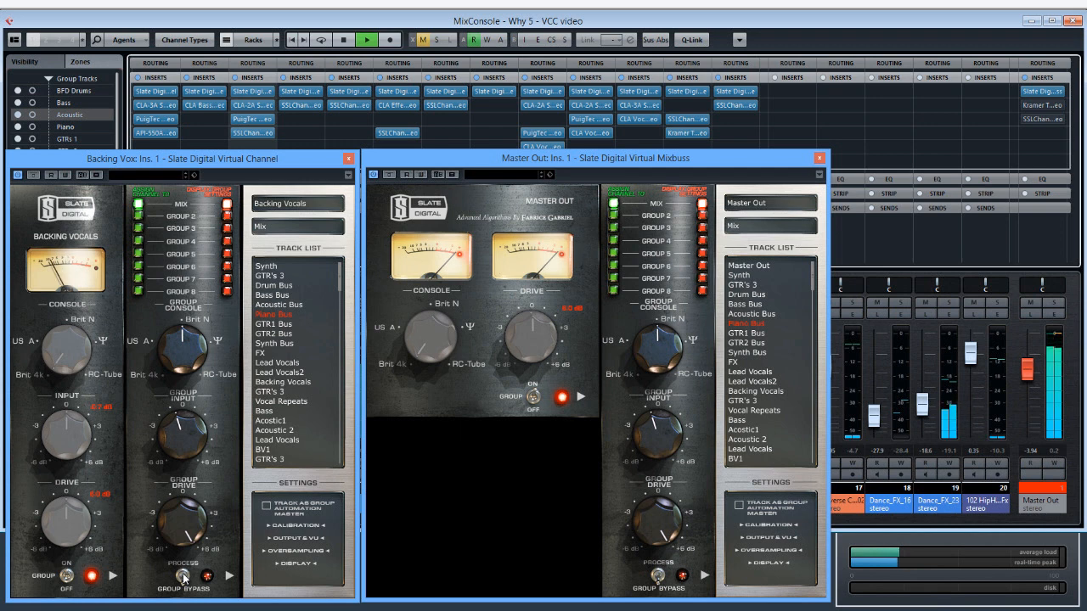
click(184, 578)
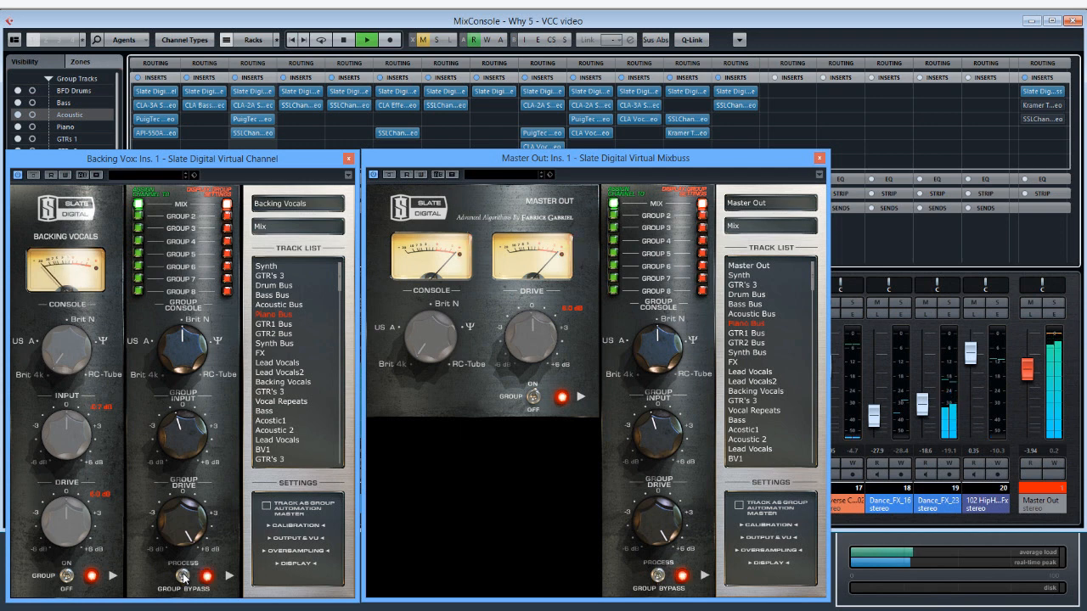
click(184, 578)
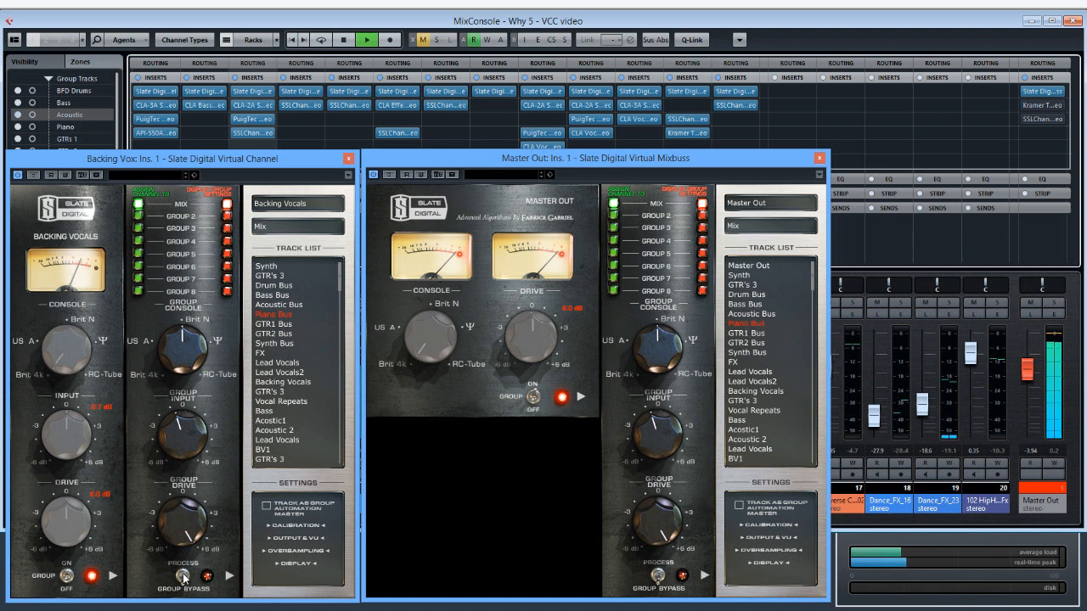
click(185, 578)
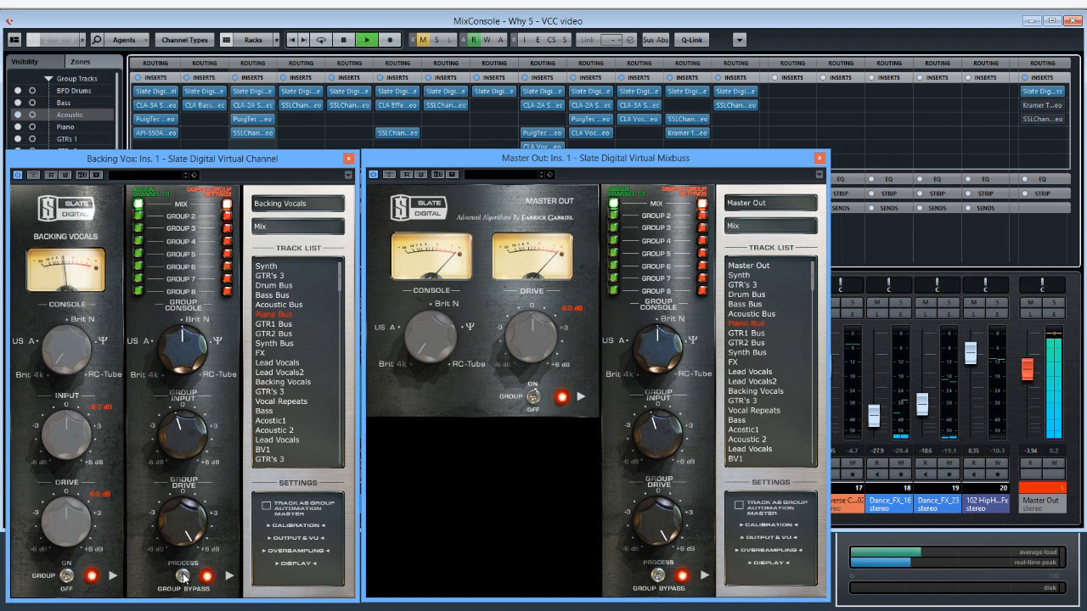
click(184, 579)
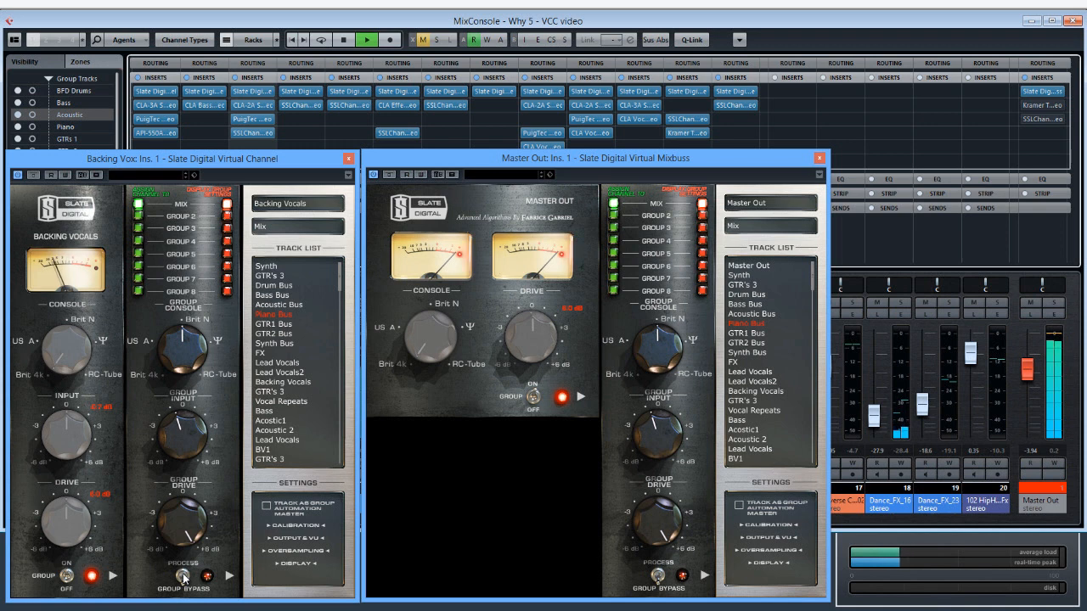
click(184, 578)
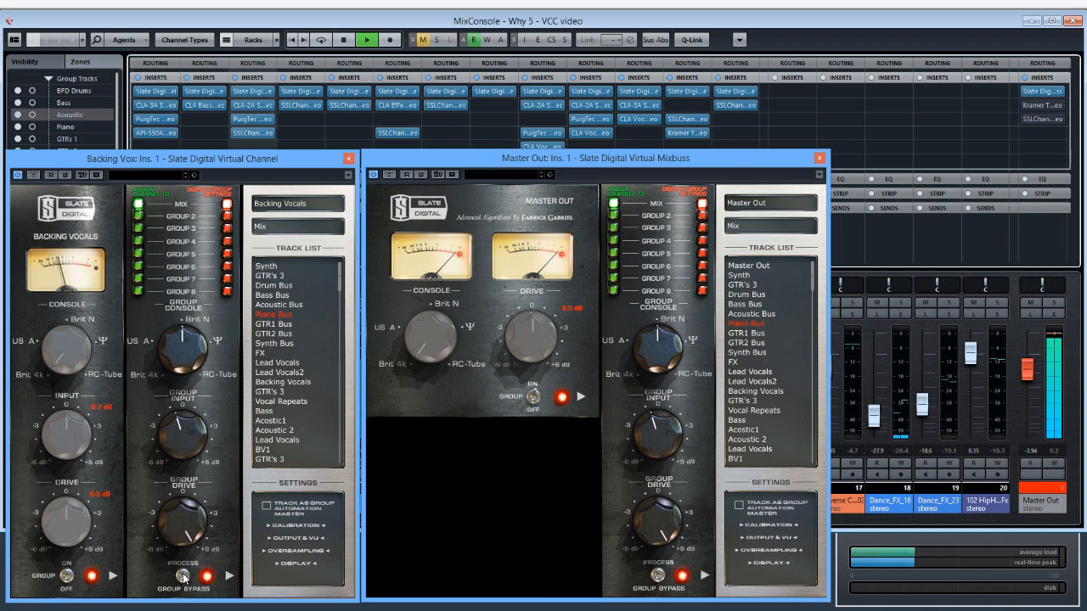
key(space)
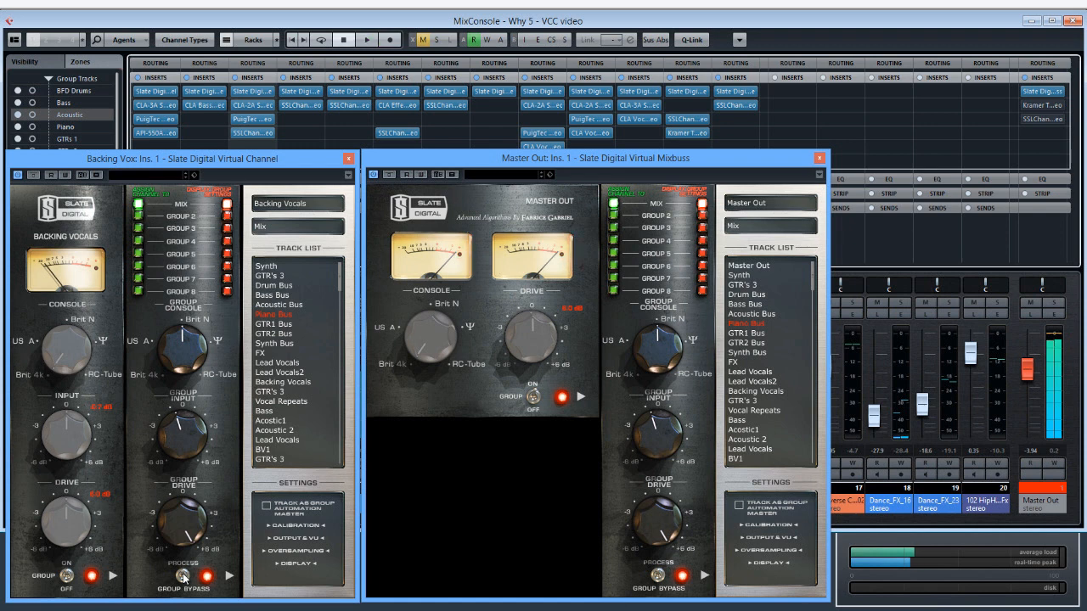
- Replay the mix with the Brit N group console, starting bypassed and comparing it repeatedly with the processed sound
click(184, 578)
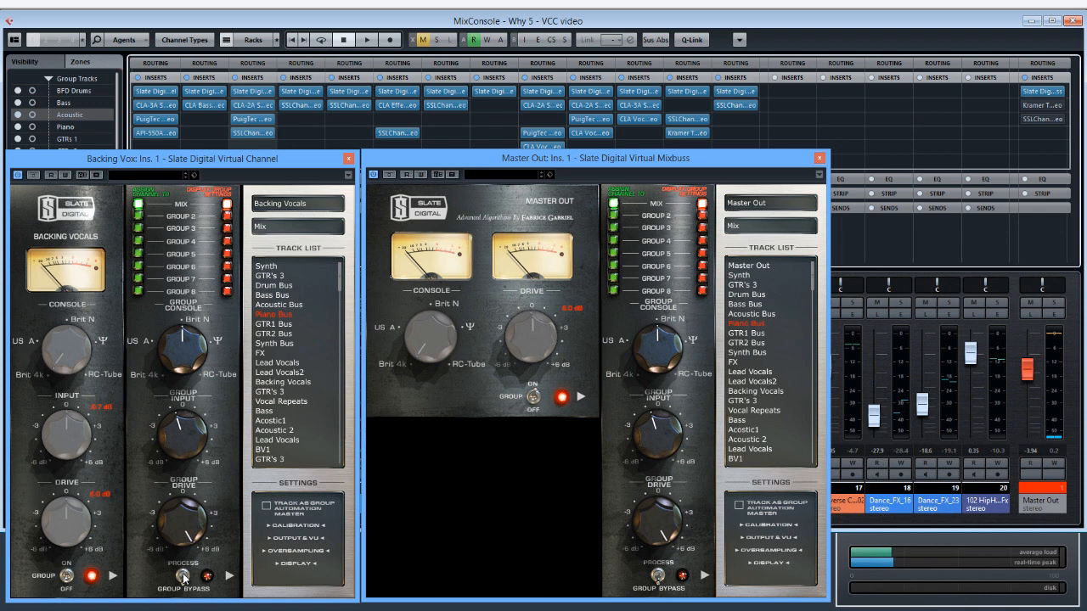
key(space)
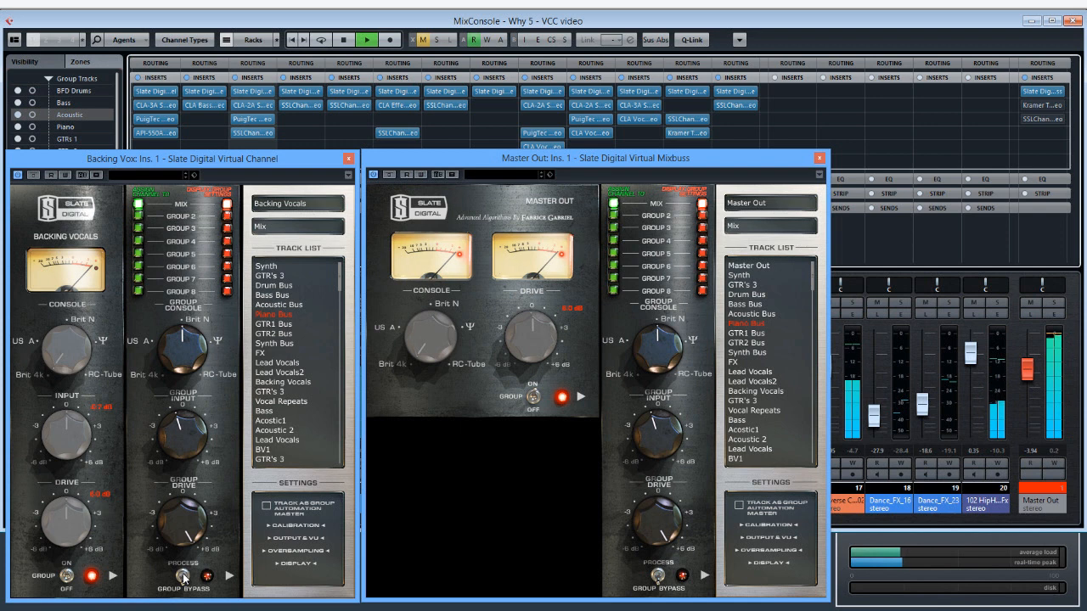
click(183, 577)
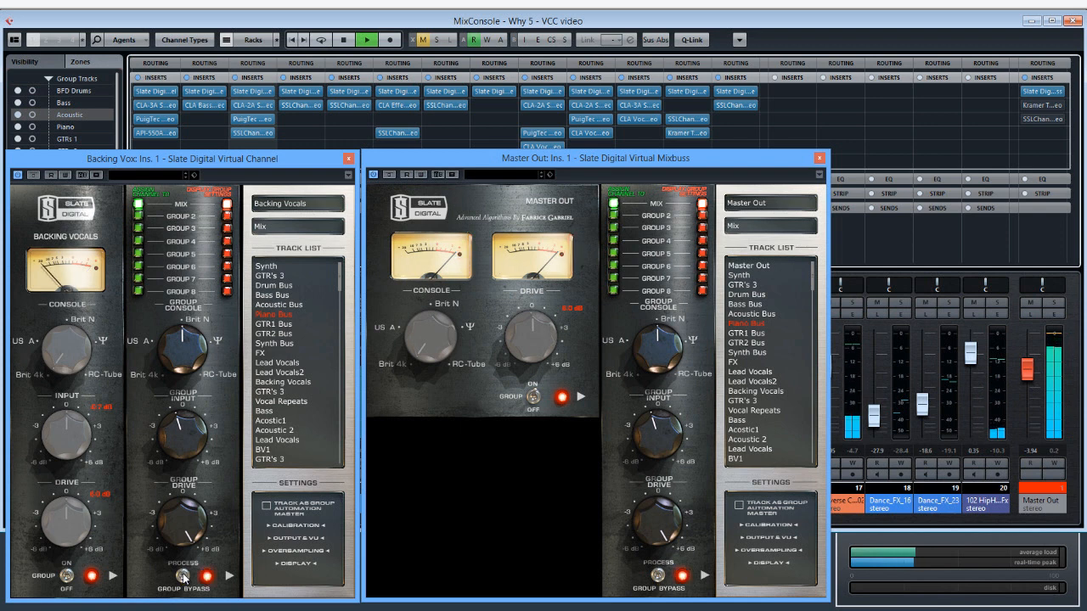
click(183, 578)
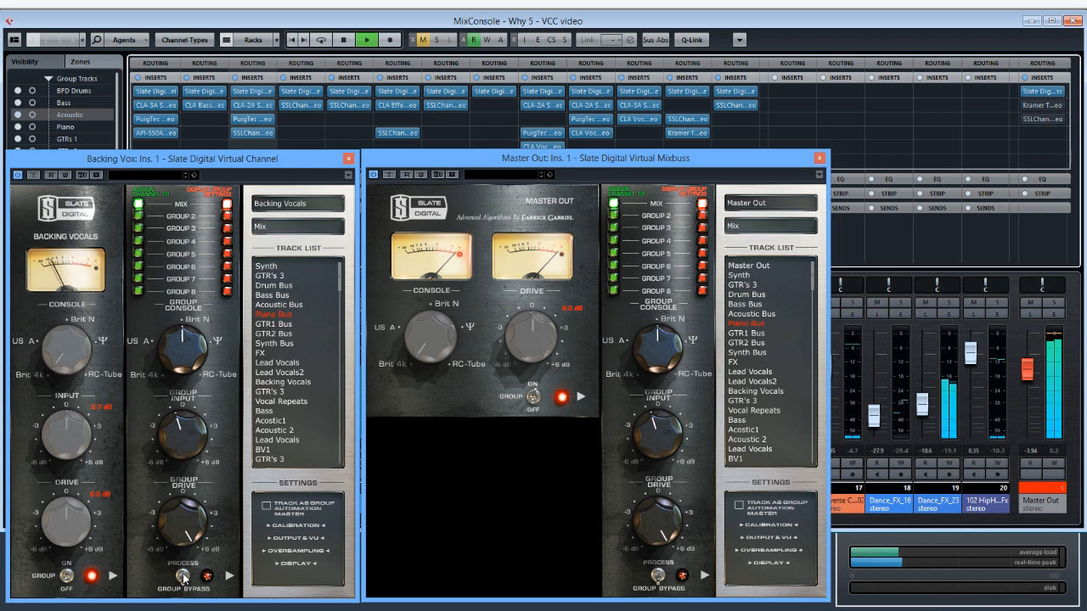
click(183, 577)
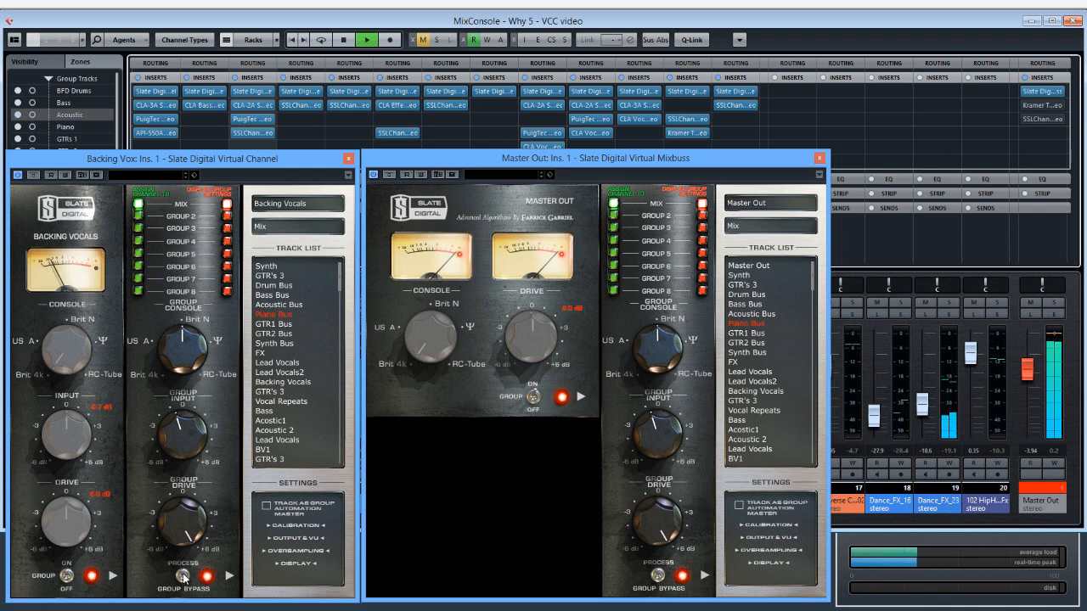
click(182, 577)
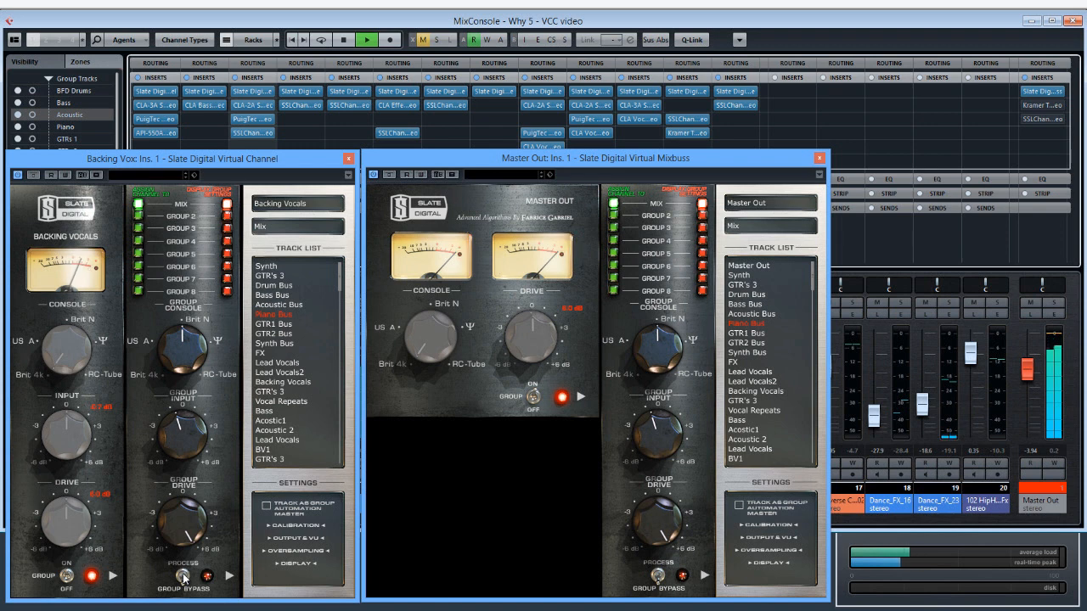
click(183, 578)
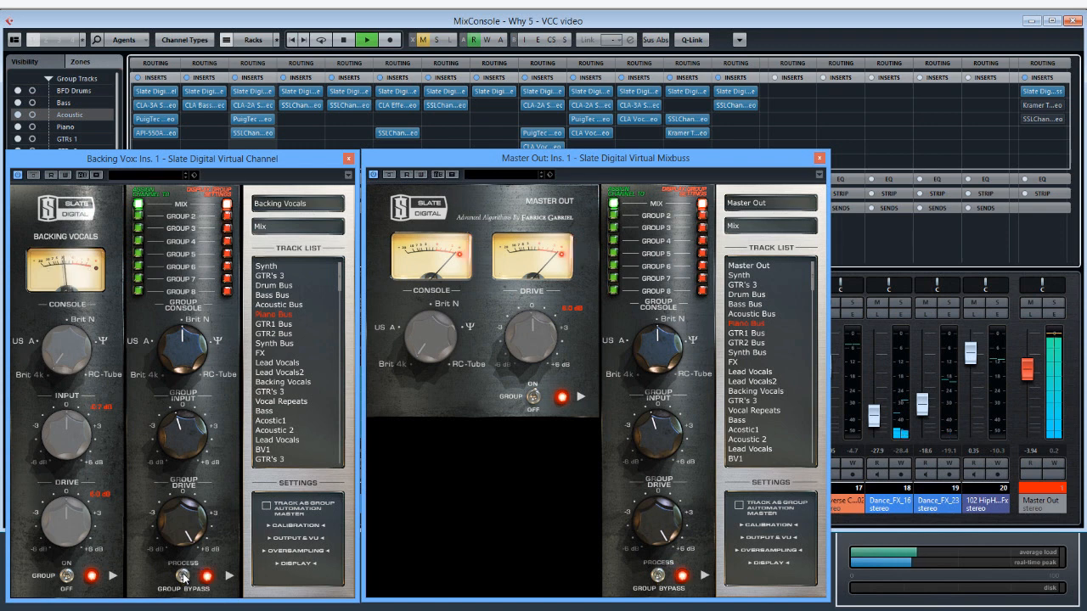
click(183, 577)
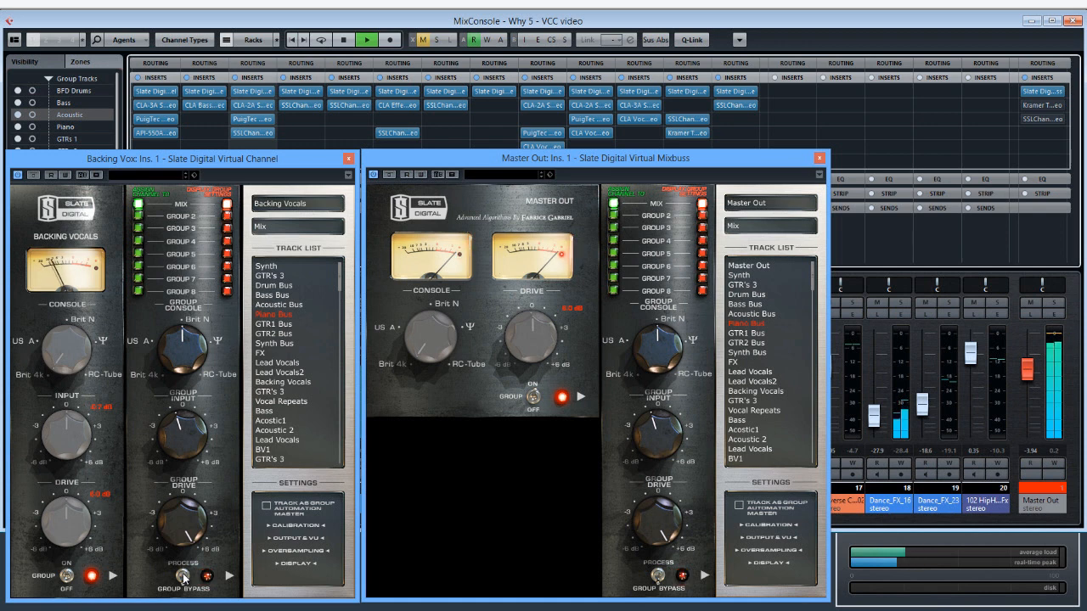
click(183, 578)
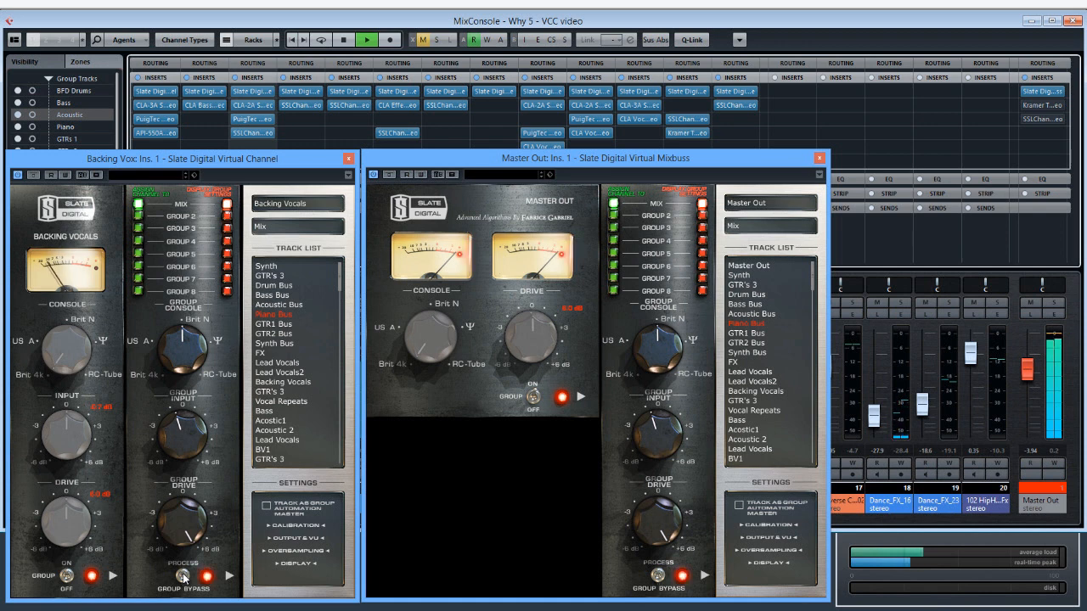
key(space)
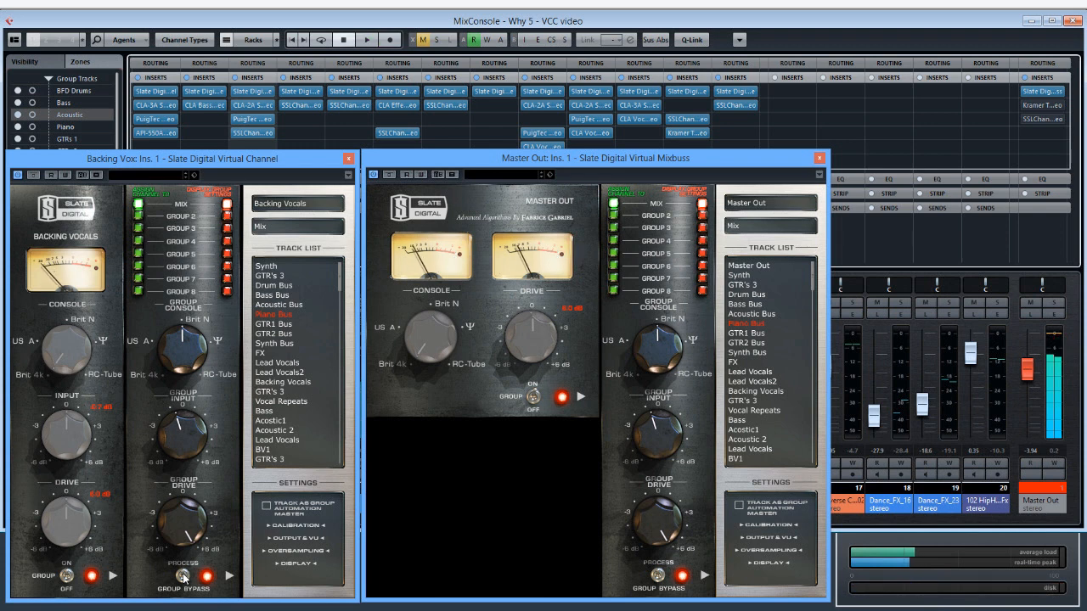
- Solo the BFD Drums group channel and play it with the Mix group's processing bypassed
click(183, 577)
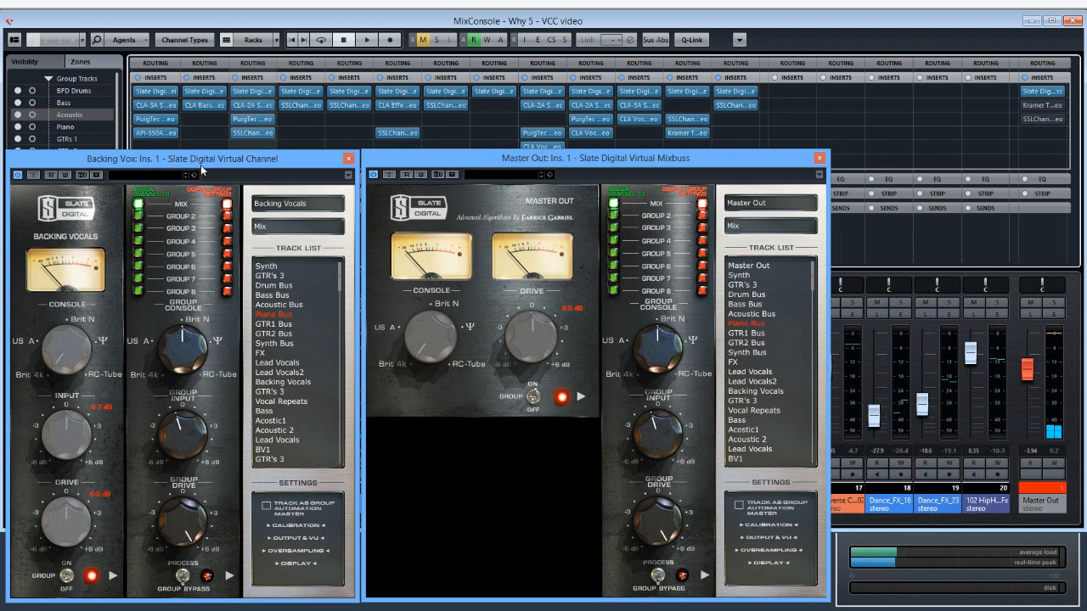
drag(234, 163, 573, 157)
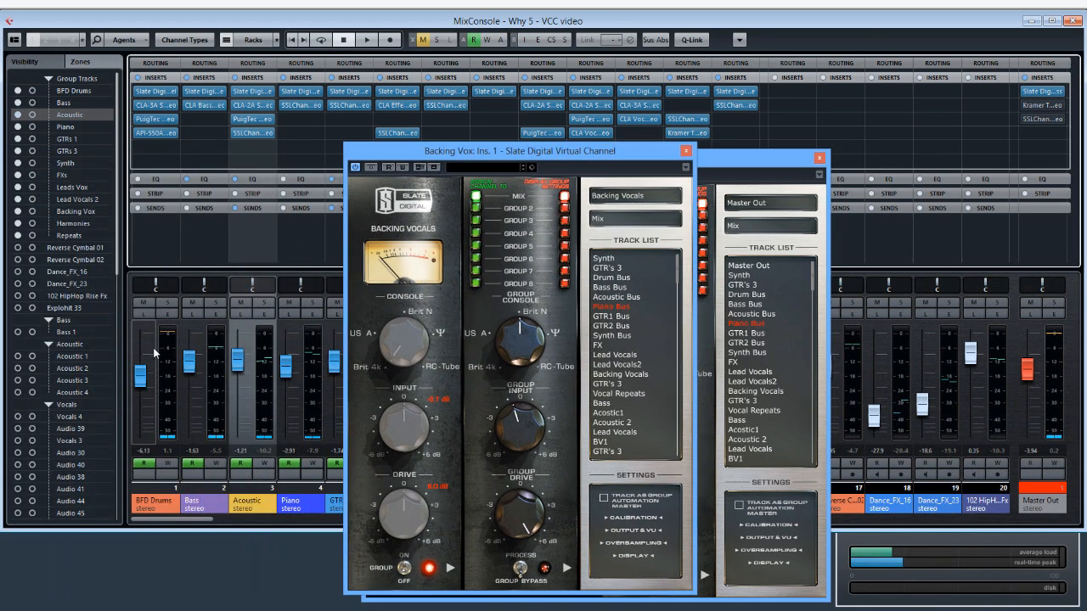
click(169, 304)
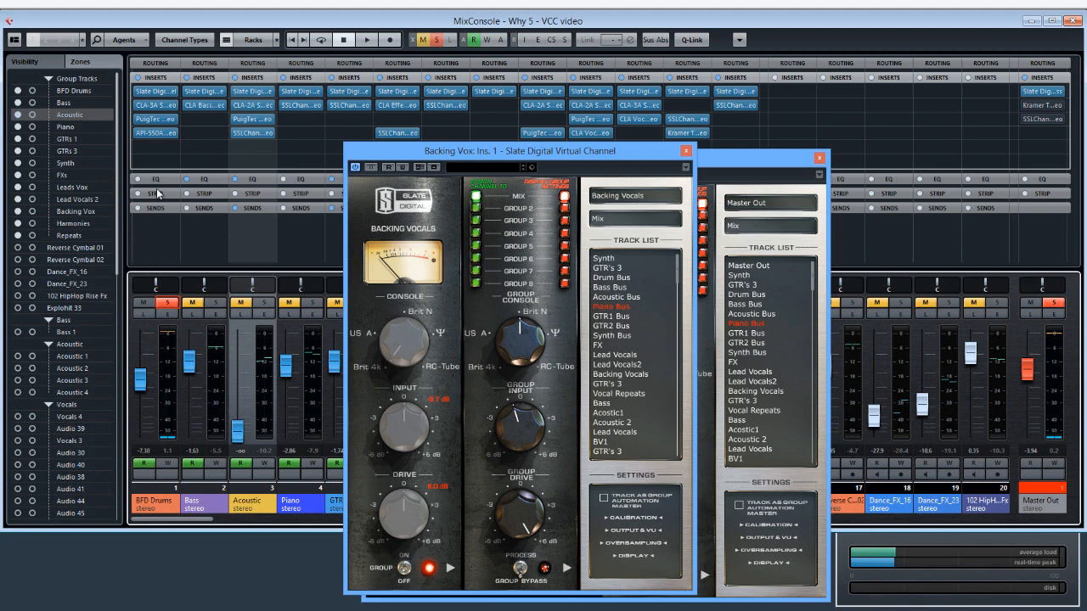
drag(473, 160, 150, 169)
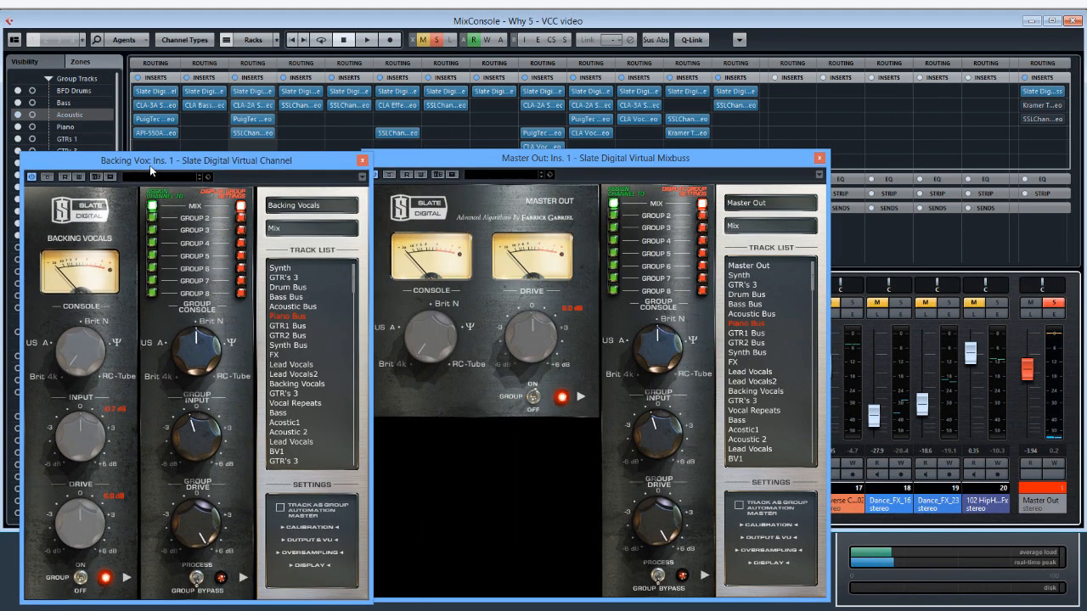
key(space)
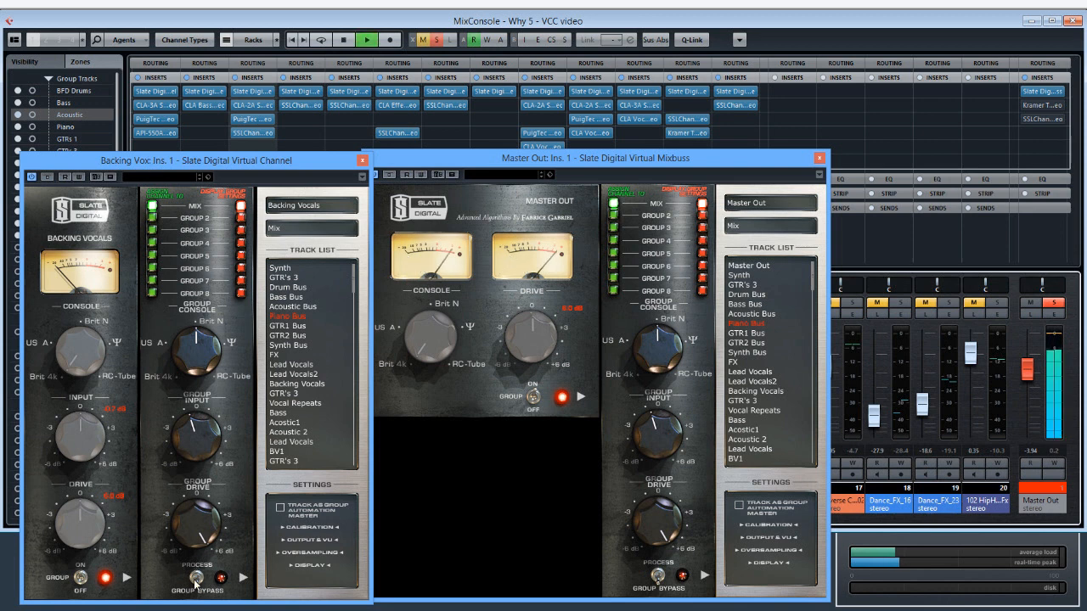
- Compare the soloed drums repeatedly with the Mix group's Brit N processing engaged and bypassed, and stop playback with it bypassed
click(196, 580)
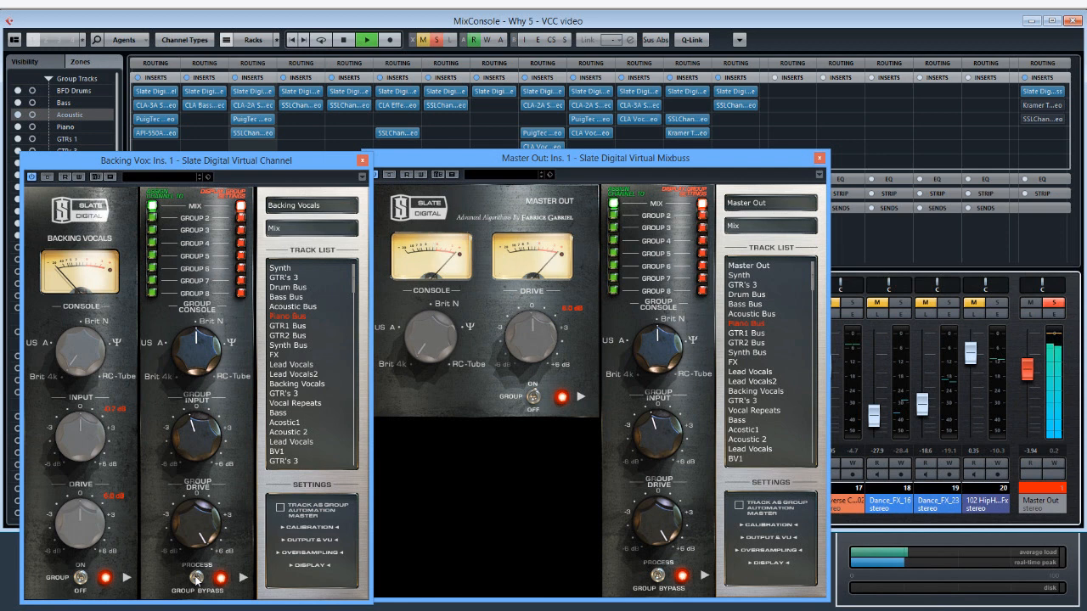
click(196, 580)
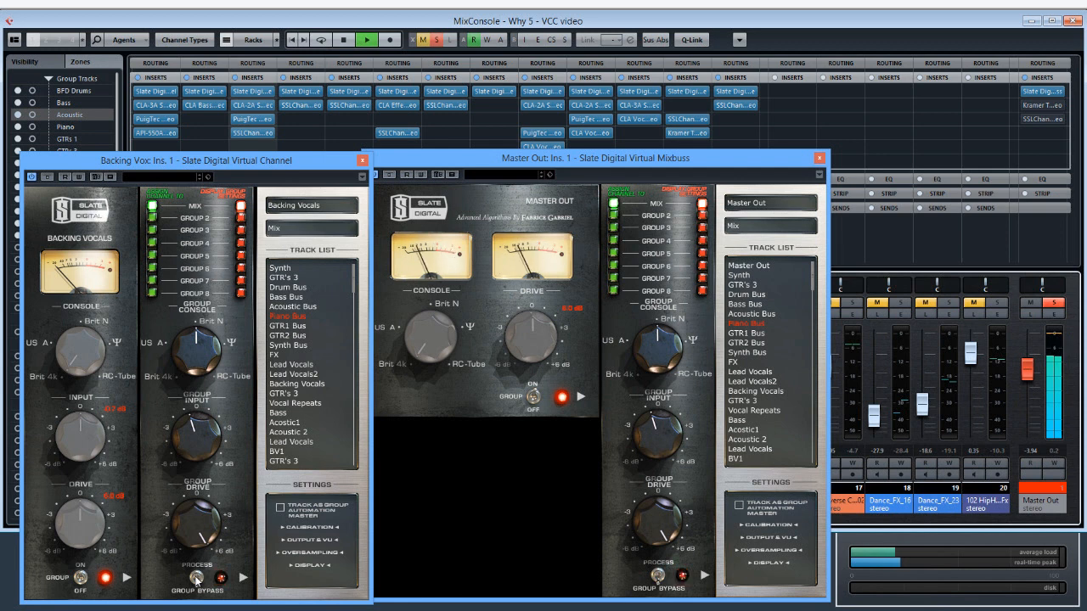
click(197, 580)
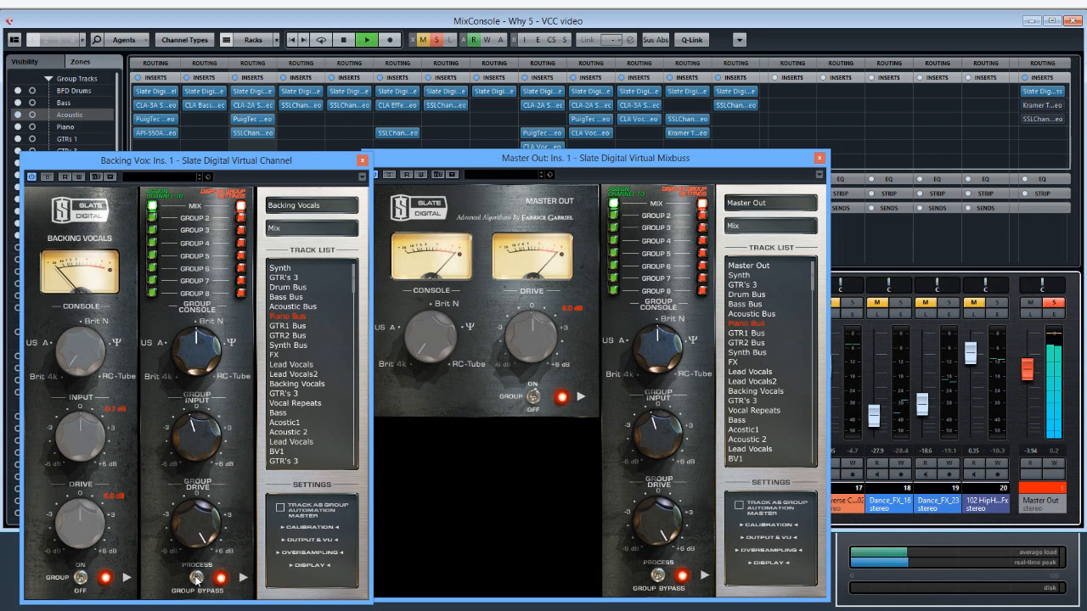
click(196, 579)
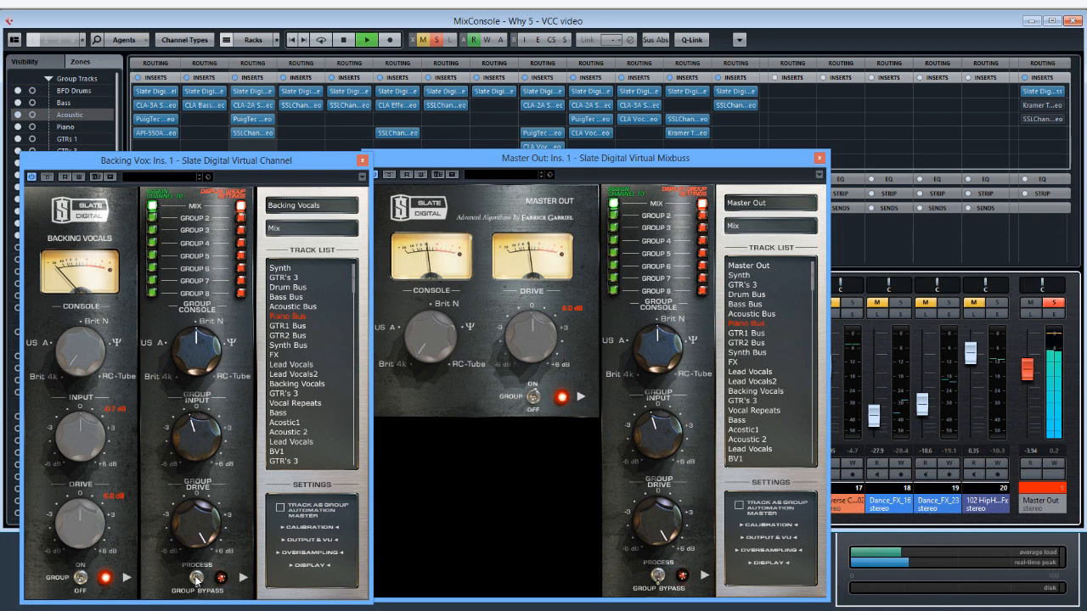
click(196, 580)
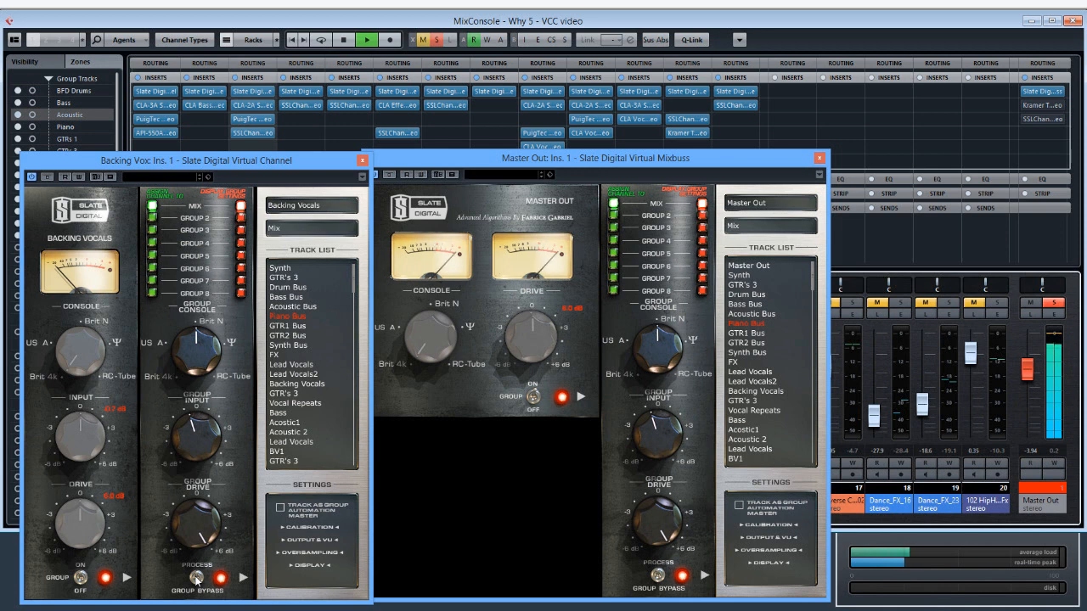
click(197, 580)
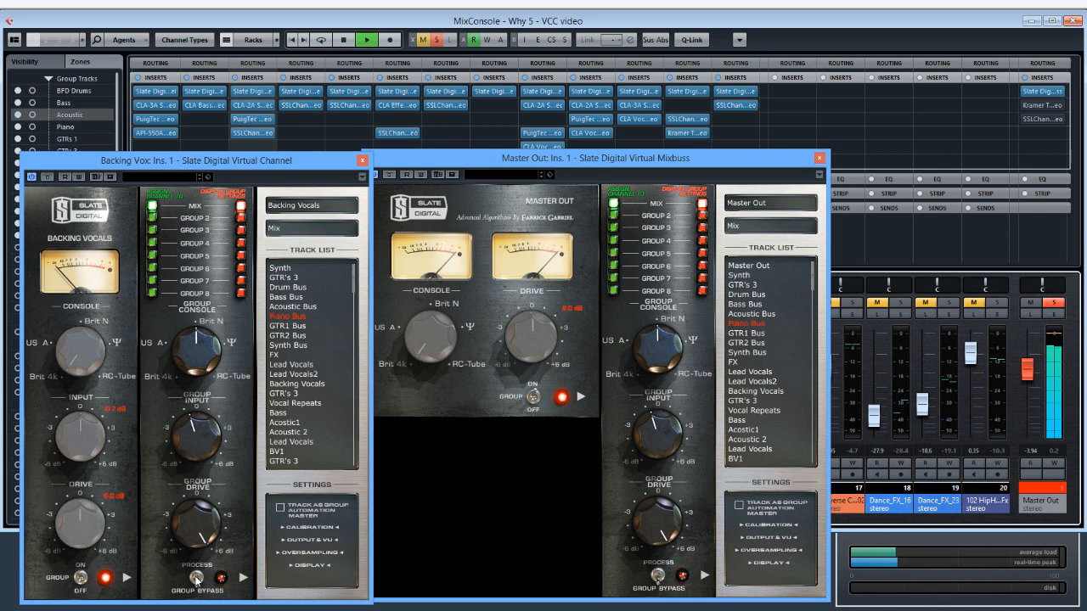
click(196, 580)
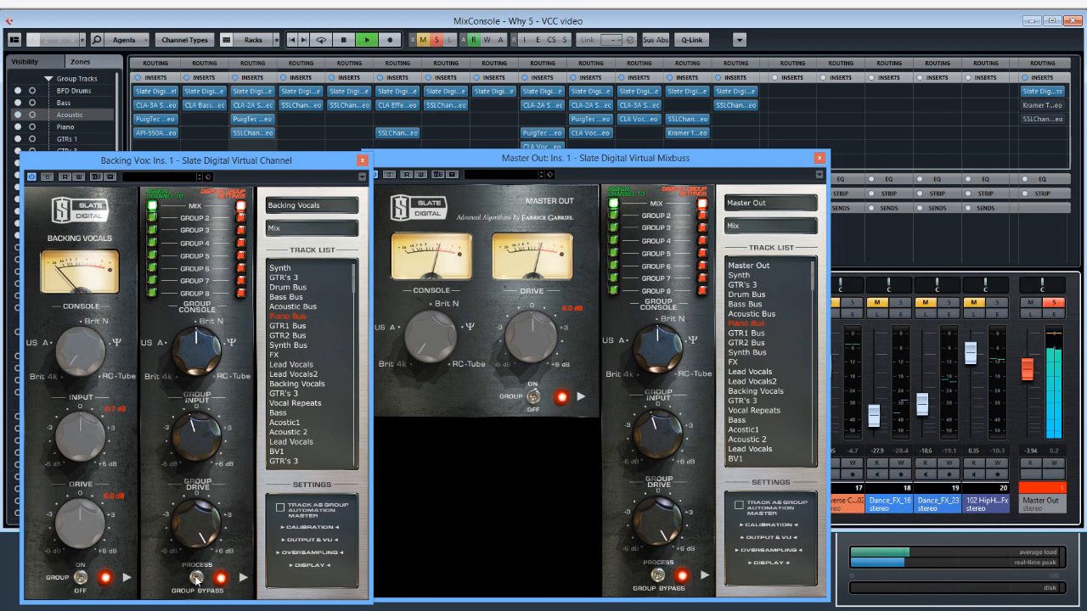
key(space)
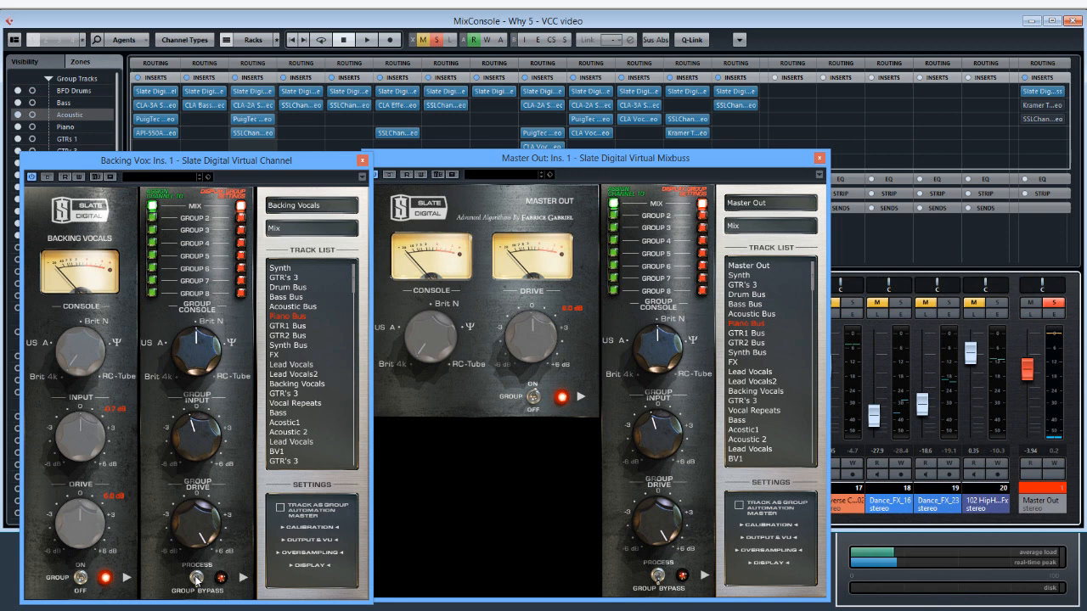
- Unsolo the BFD Drums channel and place the Backing Vox plug-in window beside the Master Out plug-in window
drag(71, 241, 372, 232)
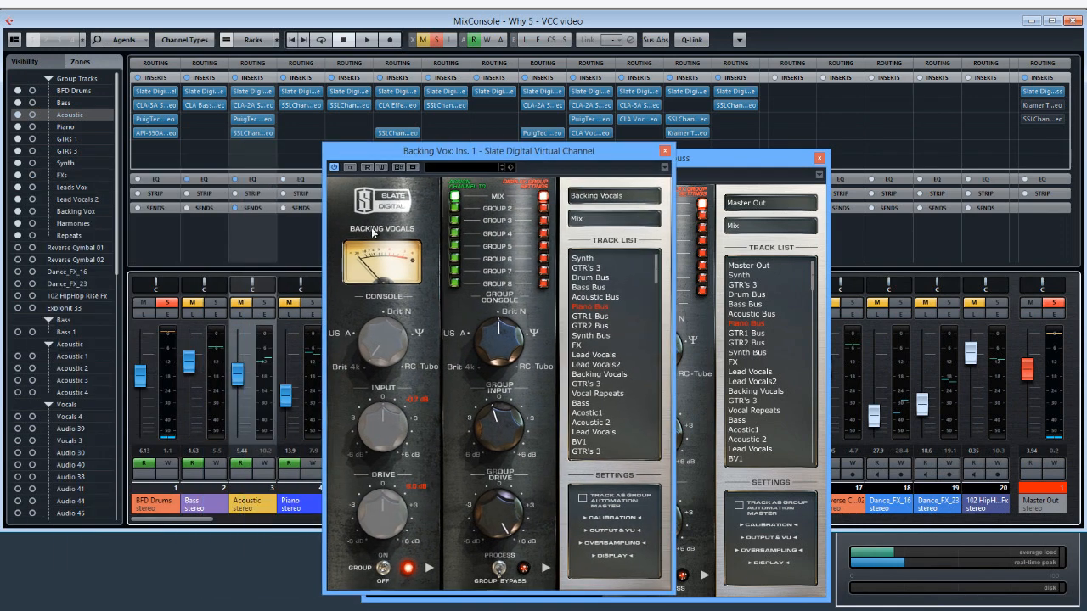
drag(493, 156, 171, 164)
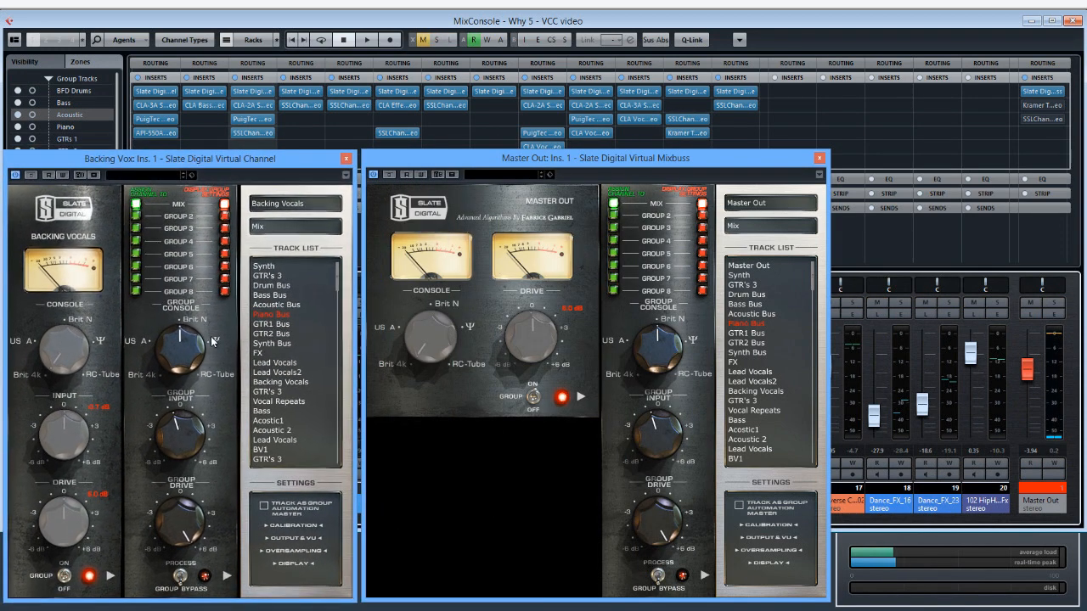
- Set the Mix group's console to Ψ and compare bypassed and processed playback of the full mix, stopping with group processing engaged
click(214, 342)
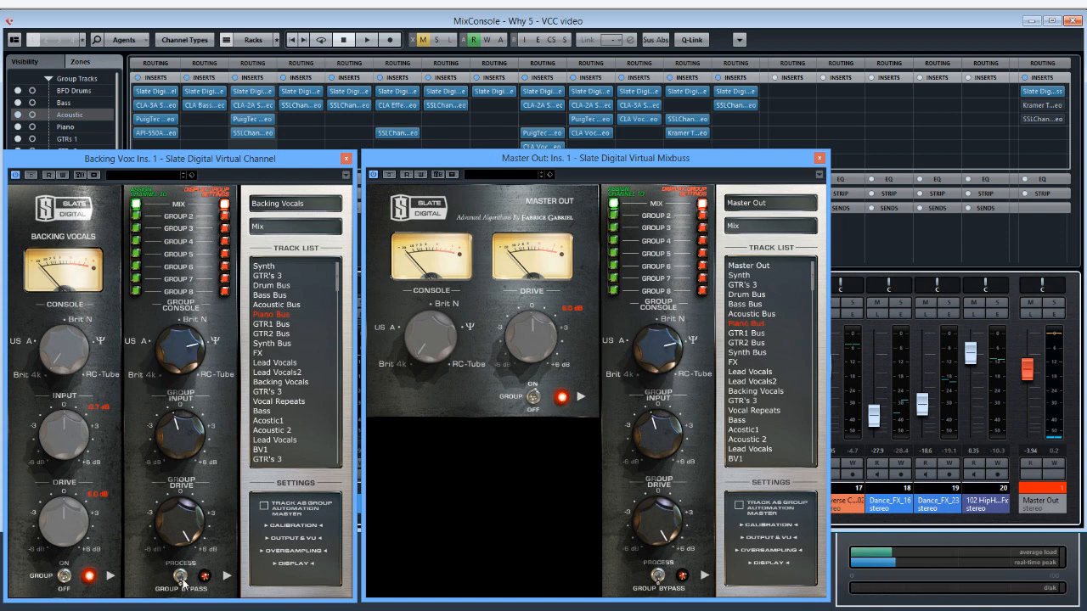
key(space)
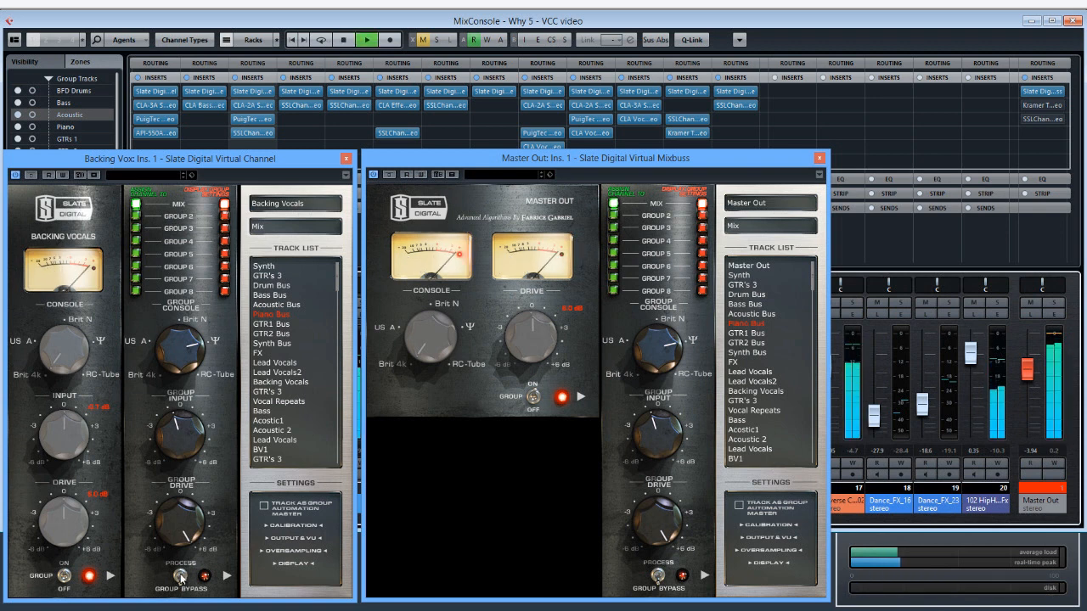
click(180, 577)
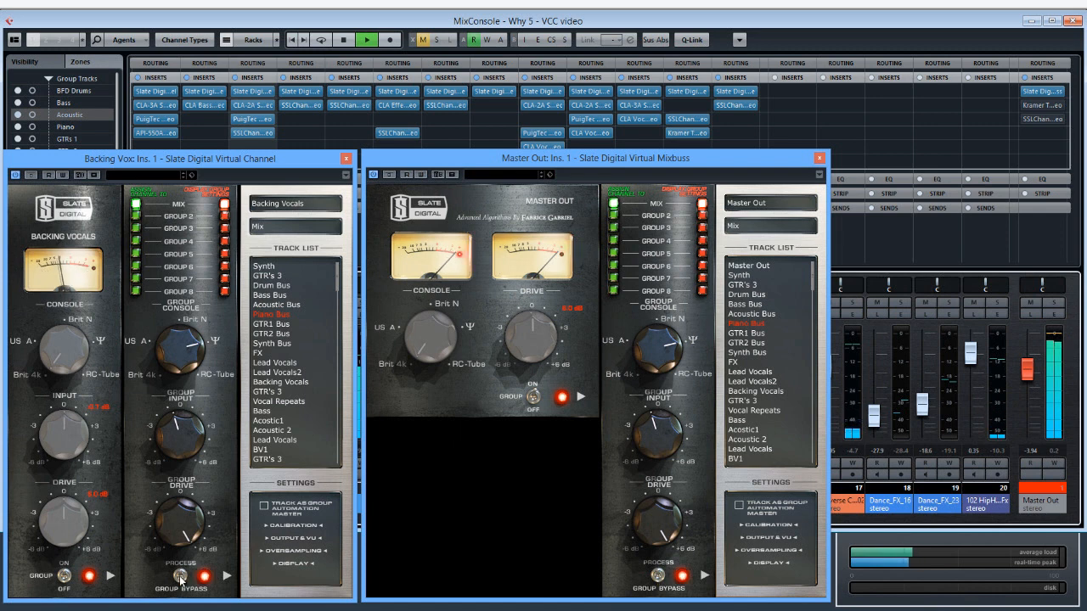
click(180, 577)
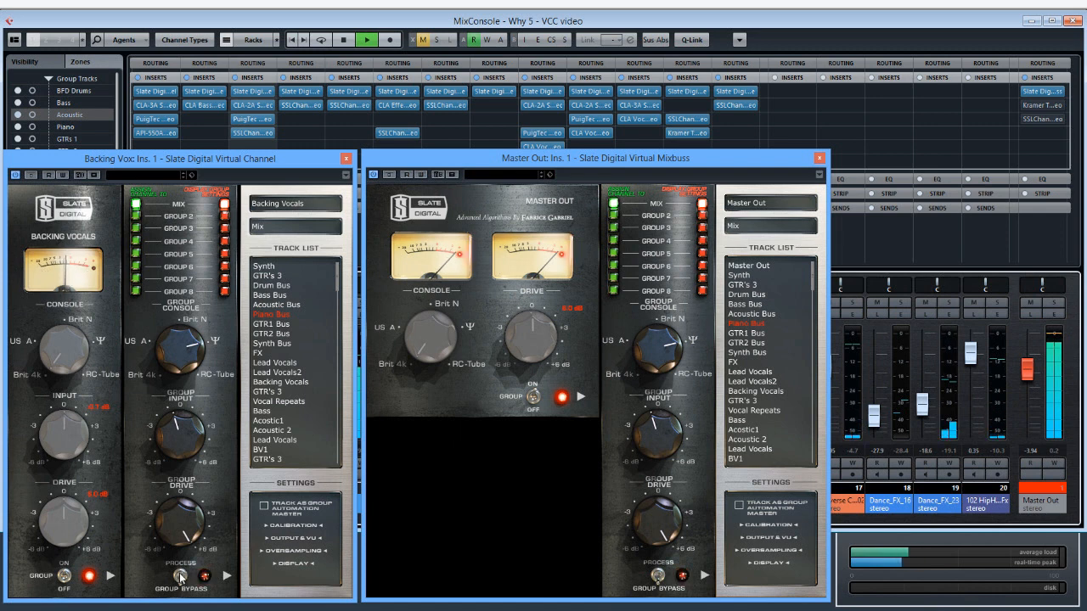
click(180, 578)
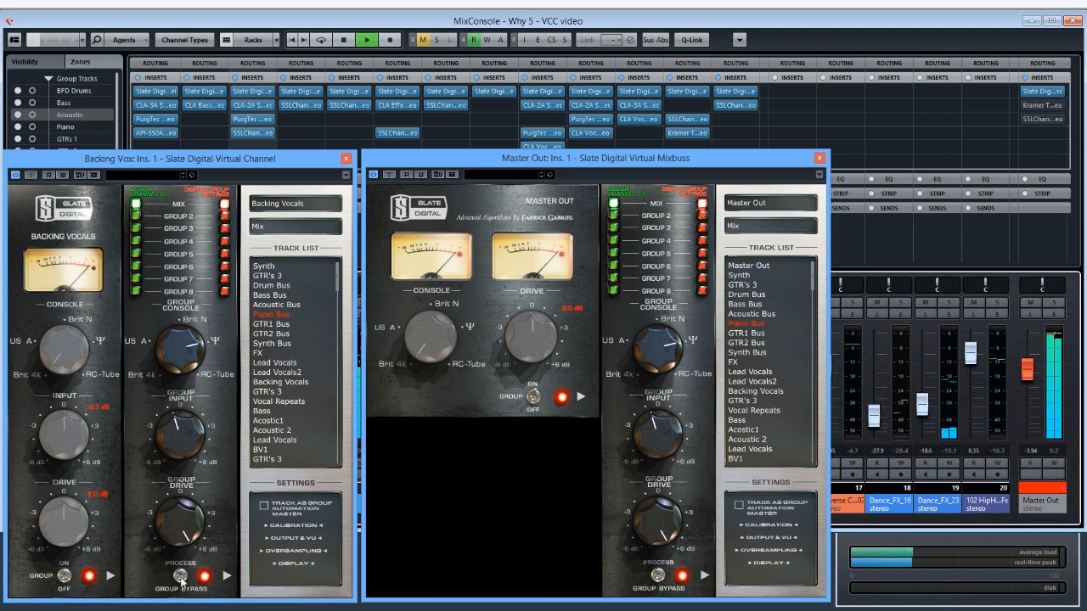
click(180, 578)
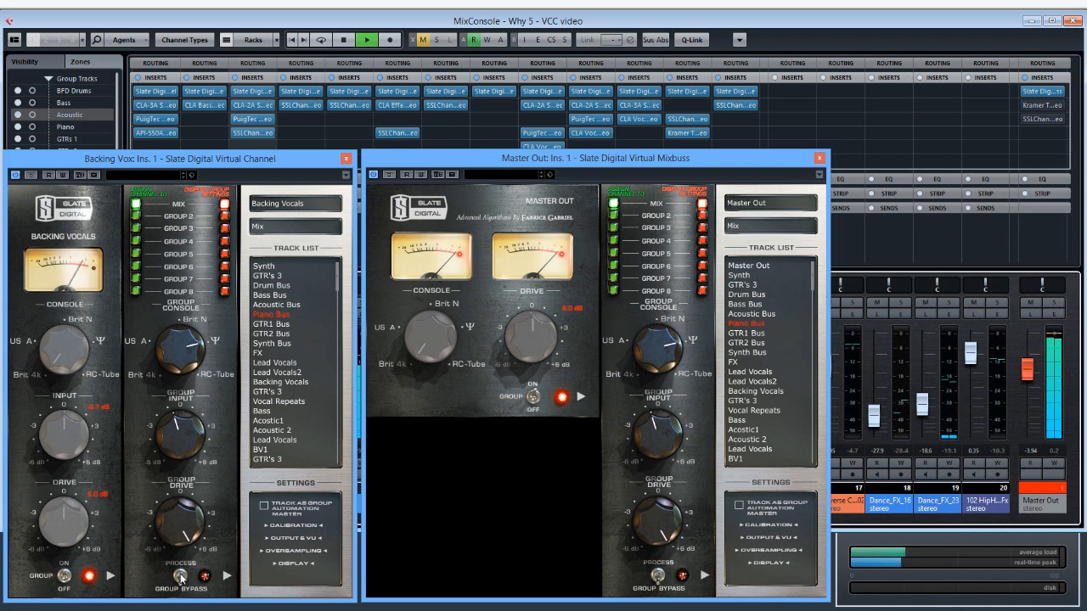
click(180, 577)
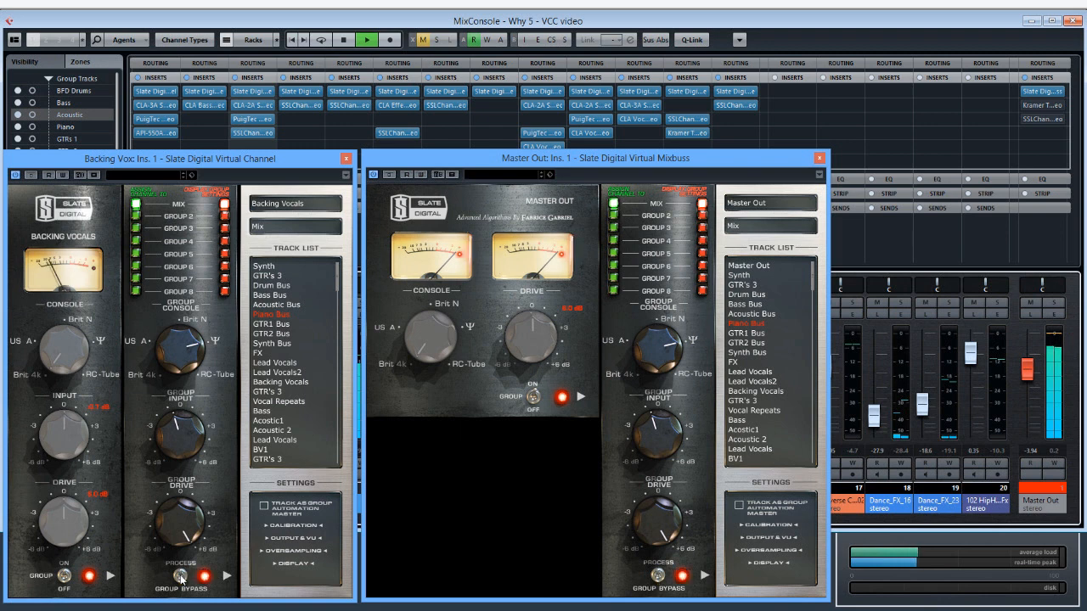
click(180, 577)
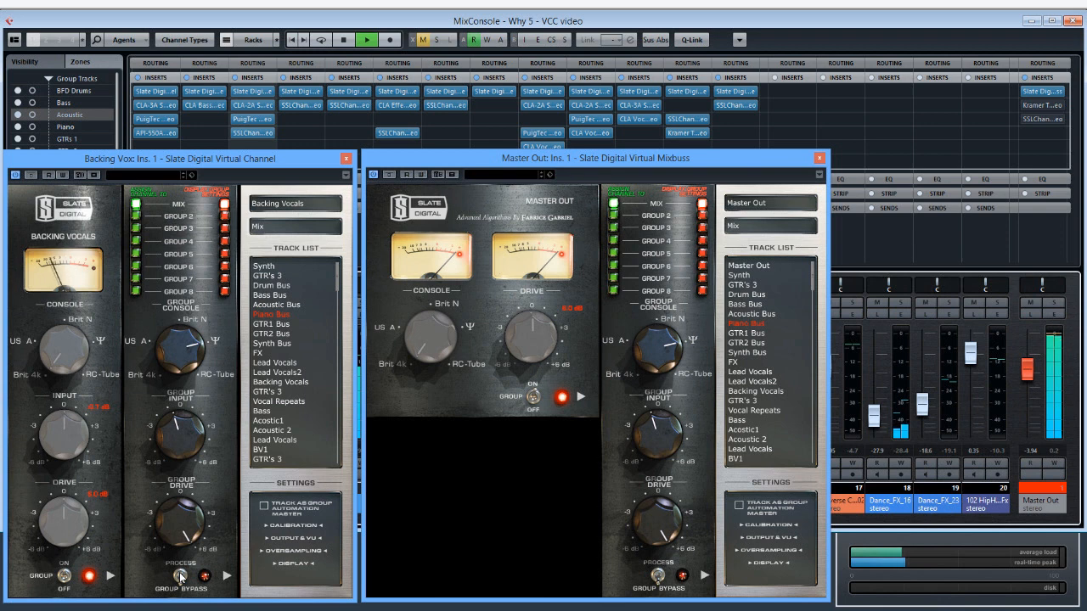
click(180, 577)
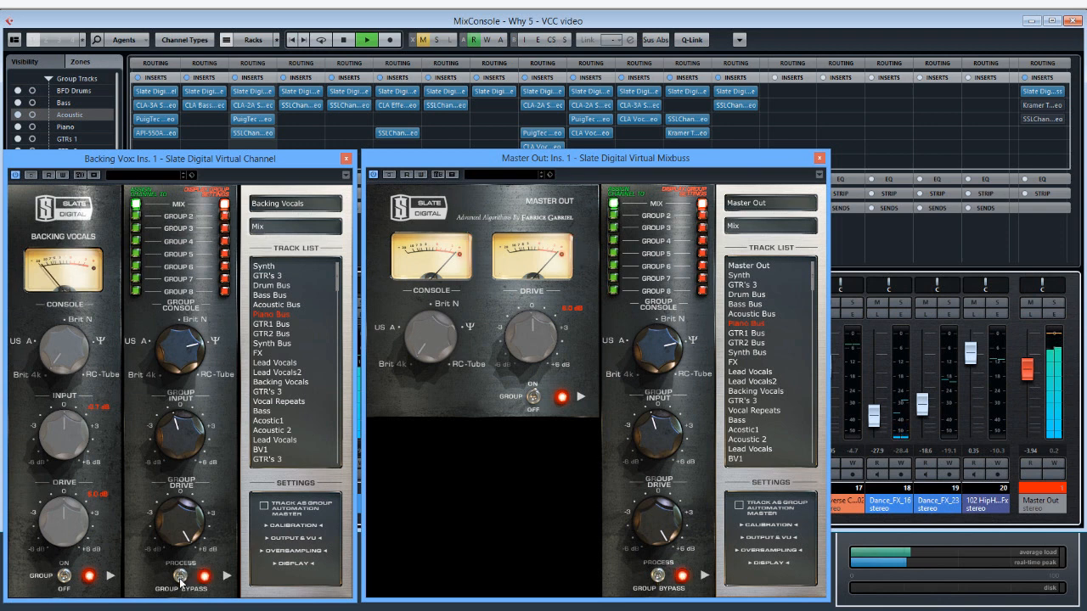
key(space)
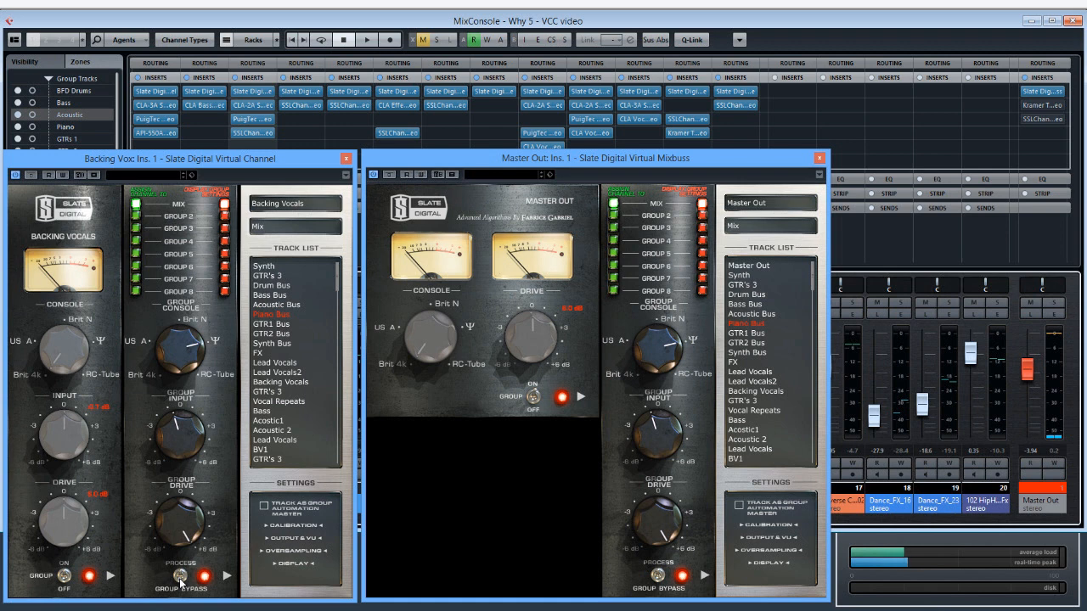
- Replay the mix with the Ψ group console, starting bypassed and alternating with the processed sound, and stop with processing engaged
click(180, 577)
click(180, 577)
click(180, 576)
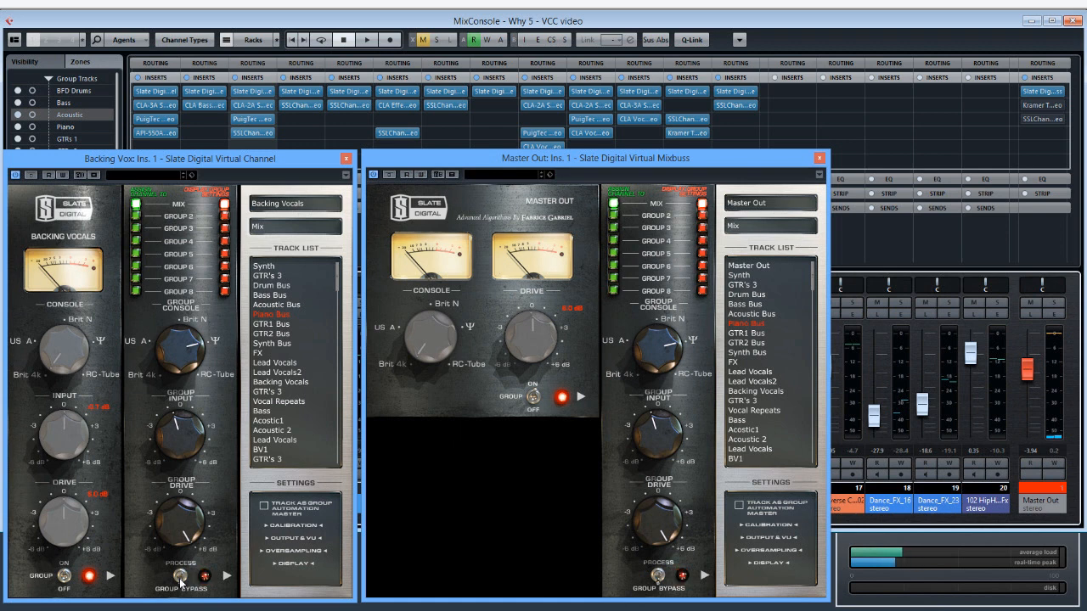
key(space)
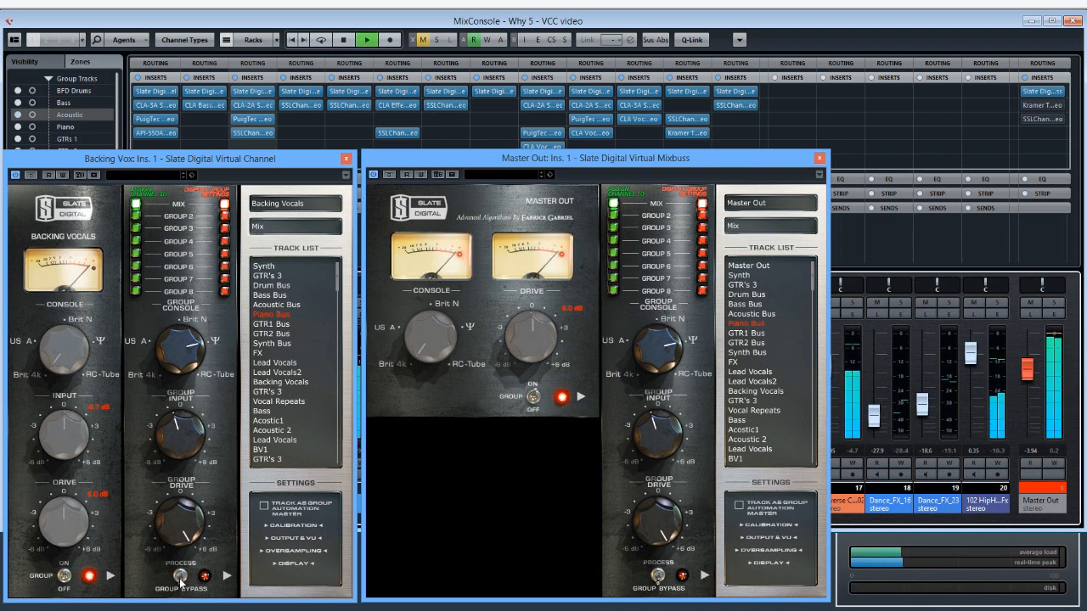
click(181, 579)
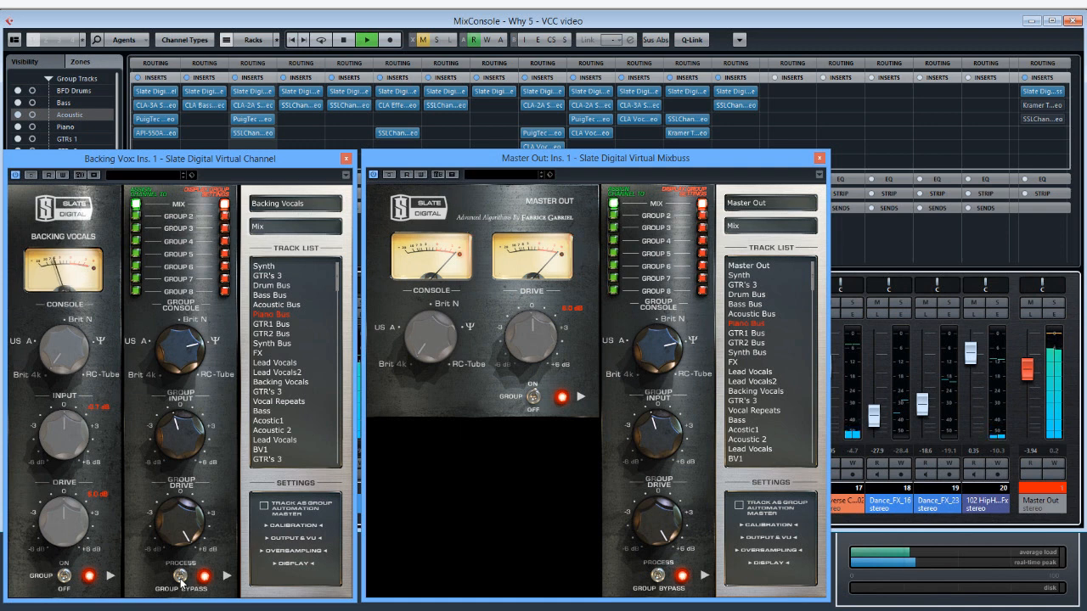
click(181, 578)
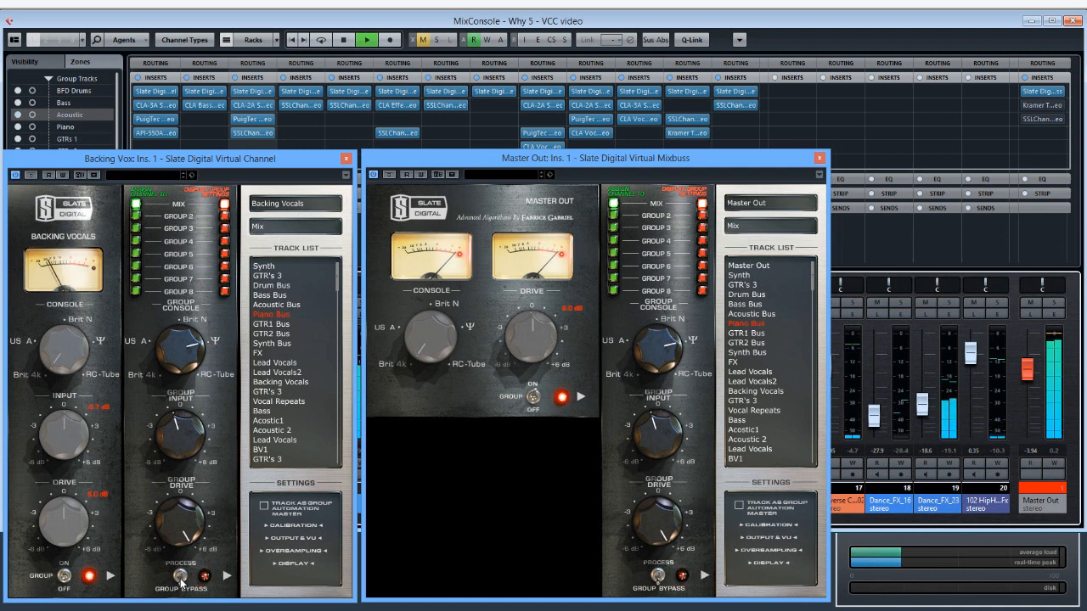
click(181, 578)
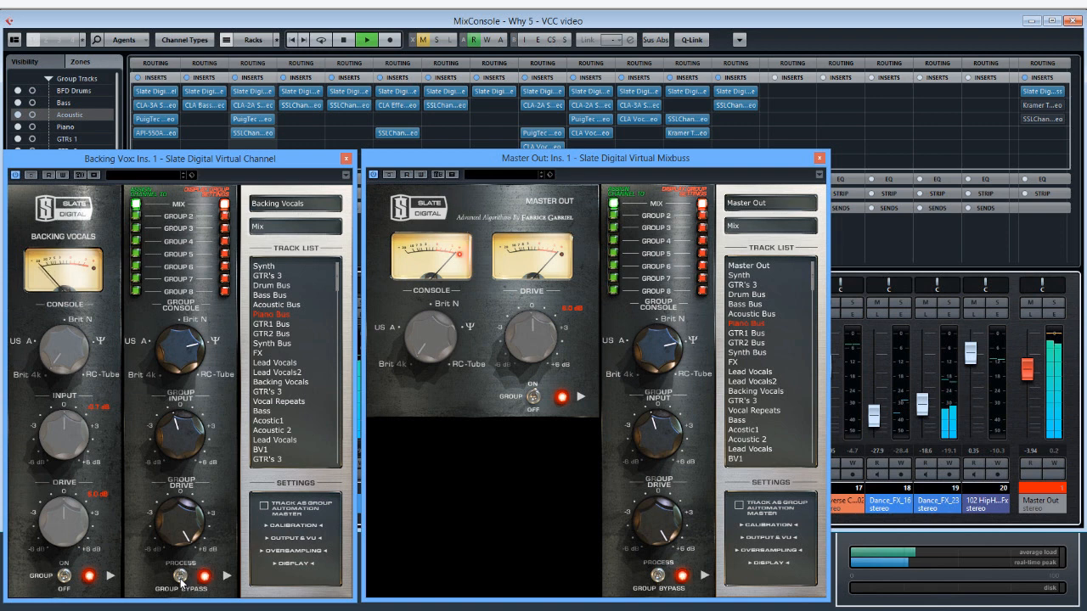
click(181, 579)
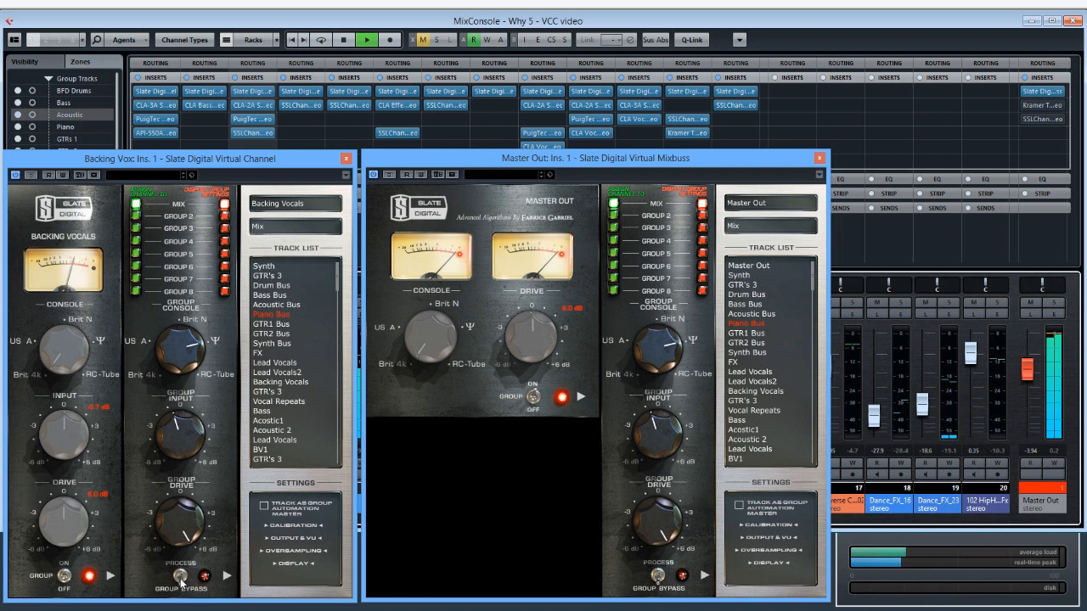
click(181, 579)
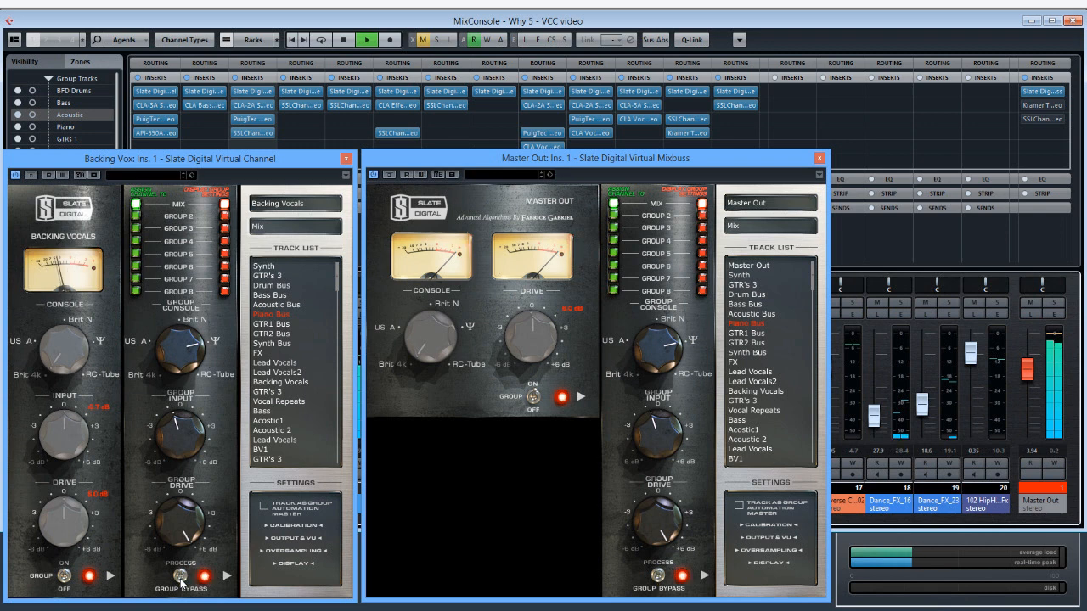
click(181, 578)
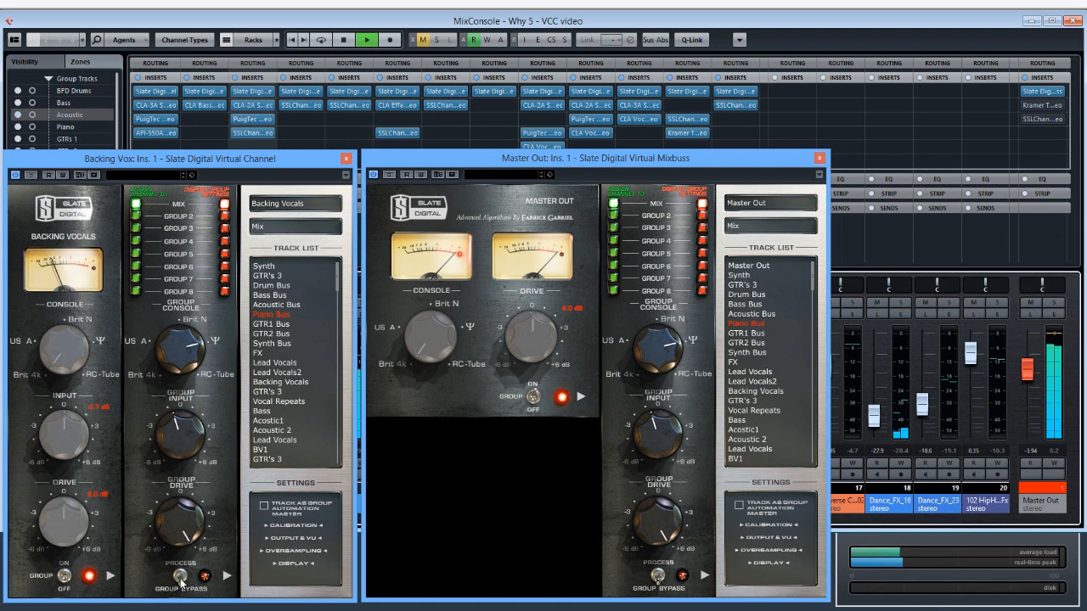
click(181, 578)
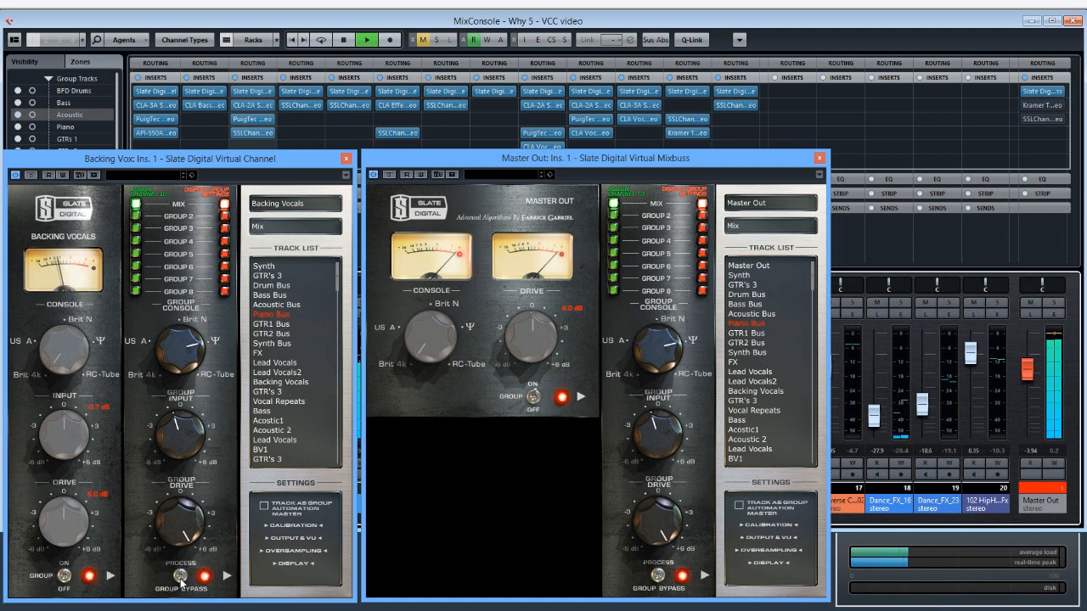
key(space)
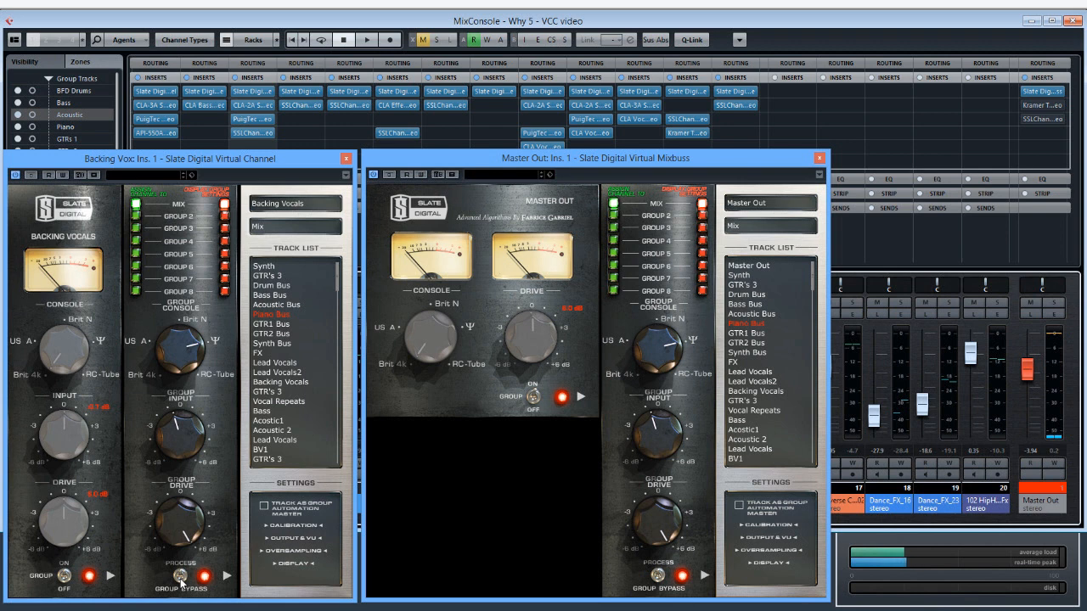
- Set the Mix group's console to RC-Tube and compare bypassed and processed playback of the full mix, stopping with group processing bypassed
click(181, 579)
key(space)
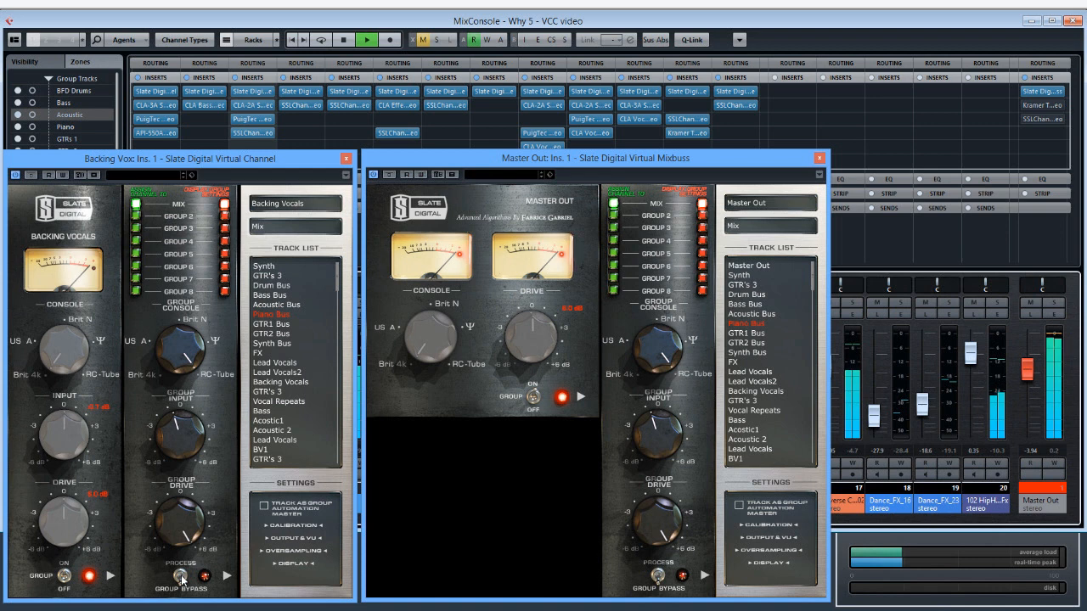
click(181, 579)
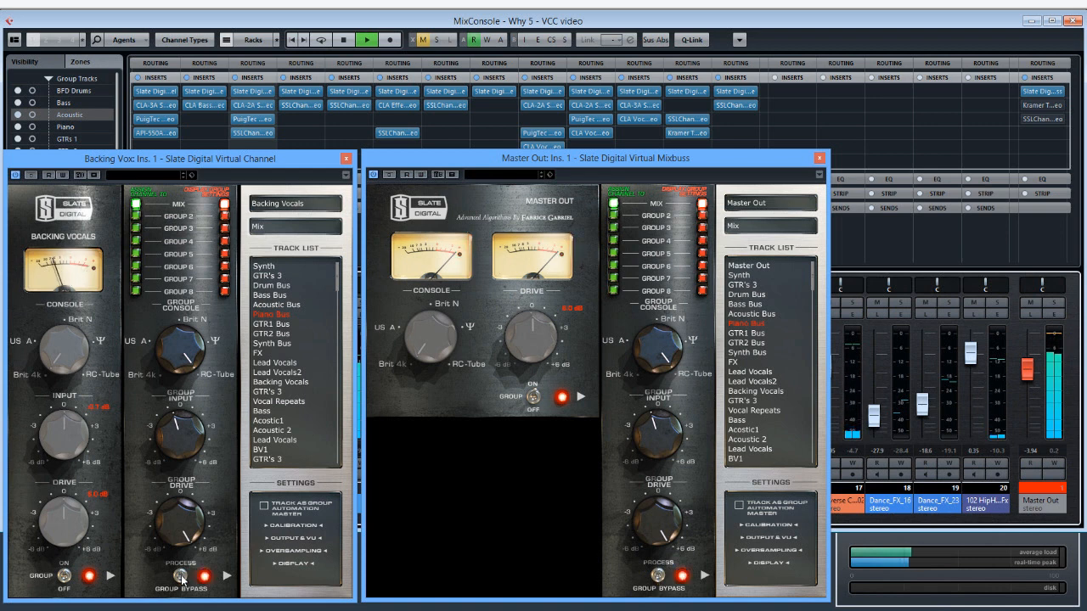
click(181, 579)
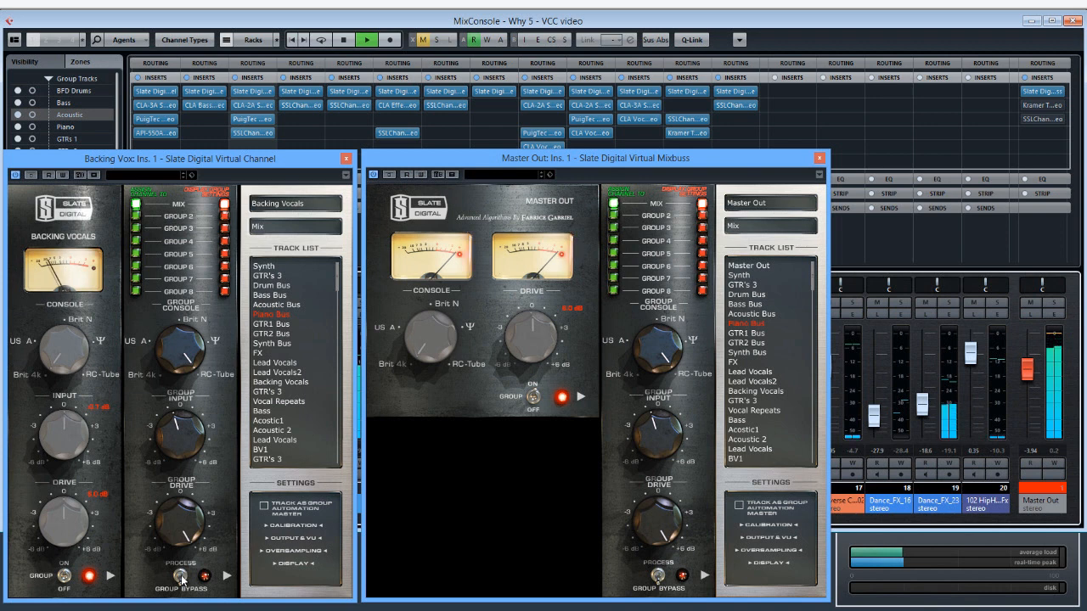
click(181, 579)
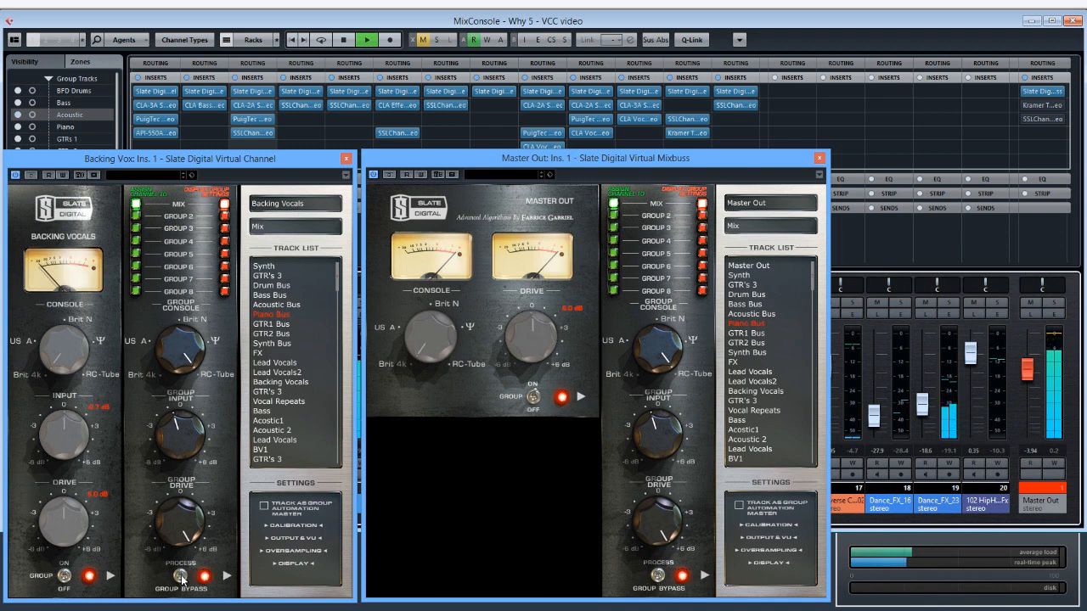
click(181, 579)
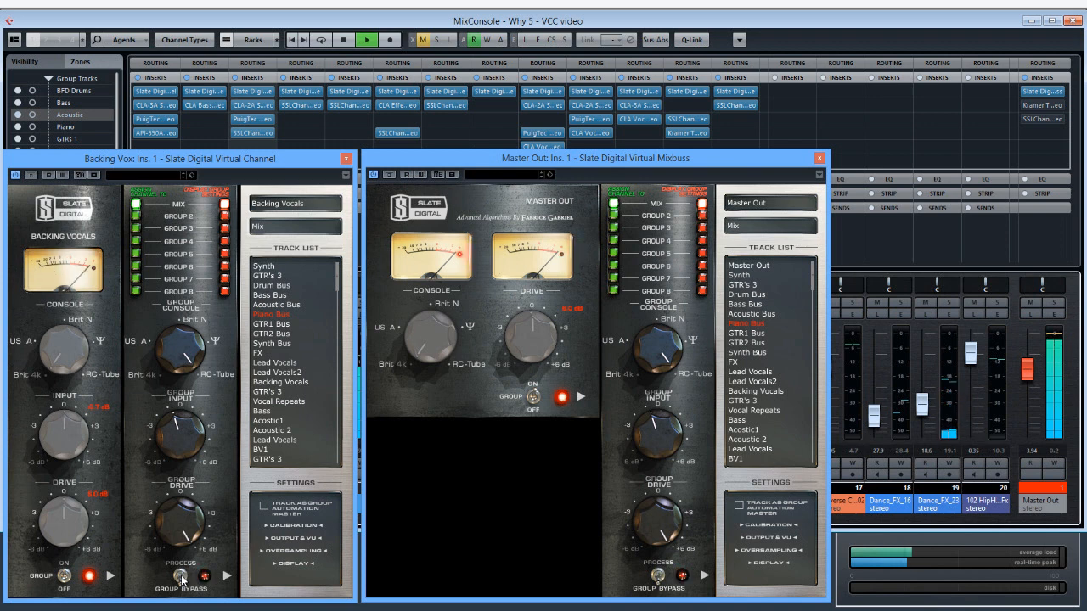
key(space)
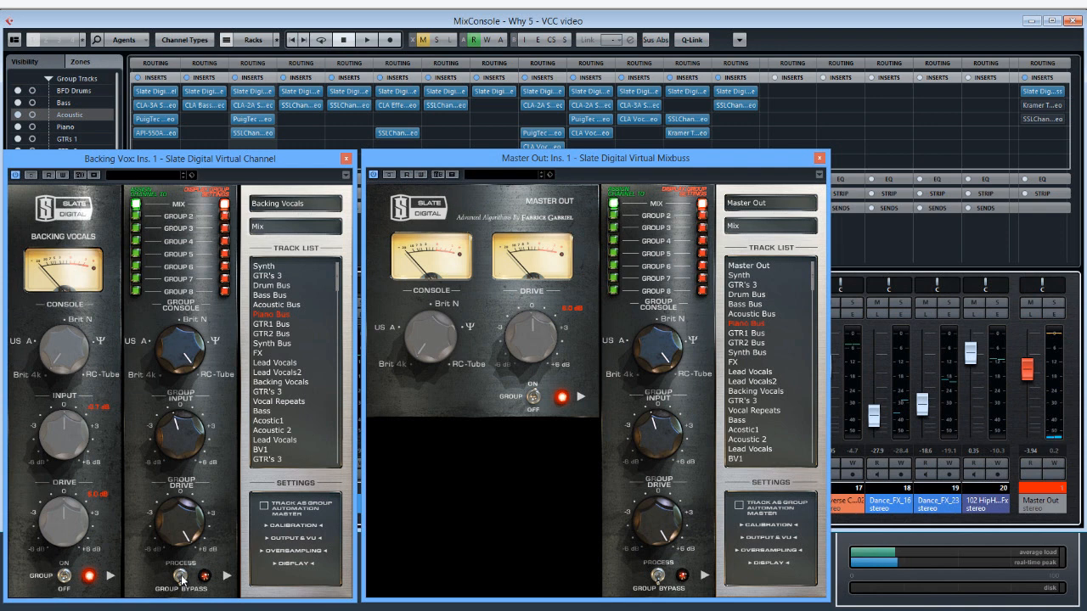
- Uncover and solo the BFD Drums channel, and compare its playback with the RC-Tube group processing bypassed and engaged, leaving it stopped and bypassed
drag(177, 157, 496, 148)
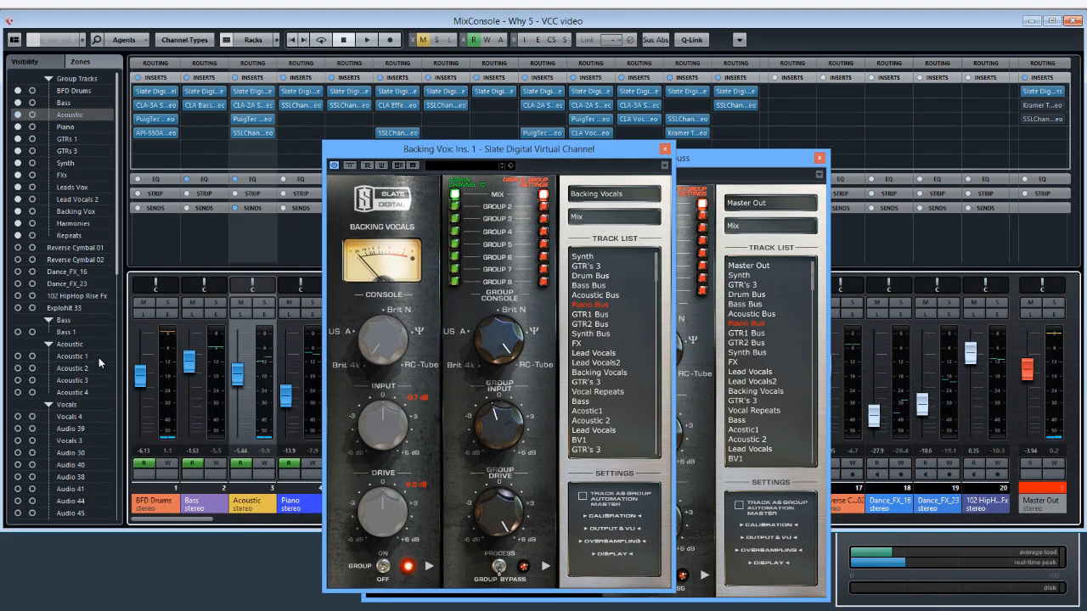
click(168, 304)
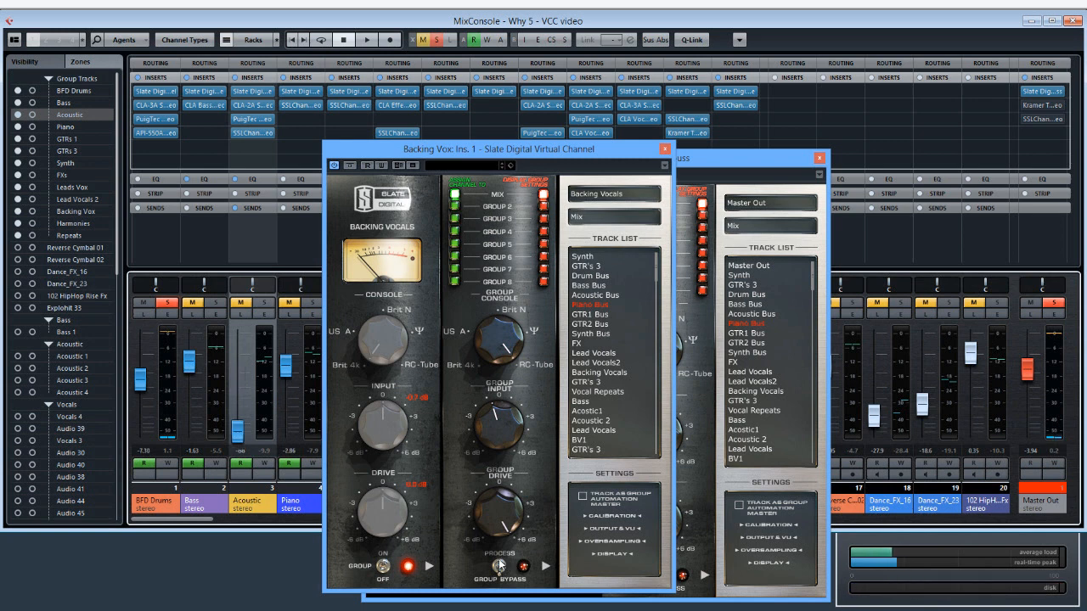
key(space)
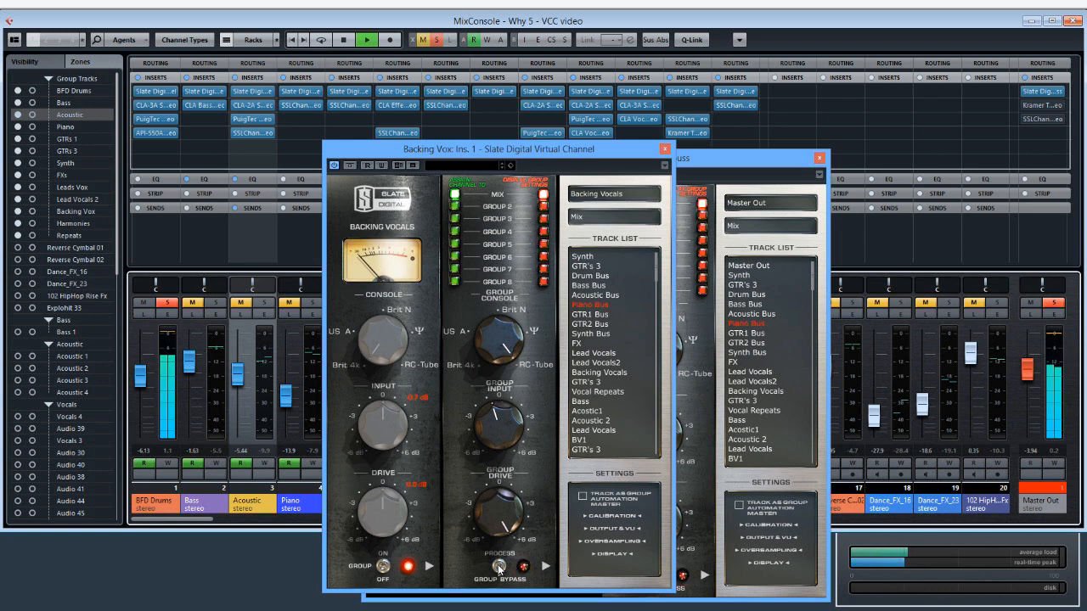
click(499, 567)
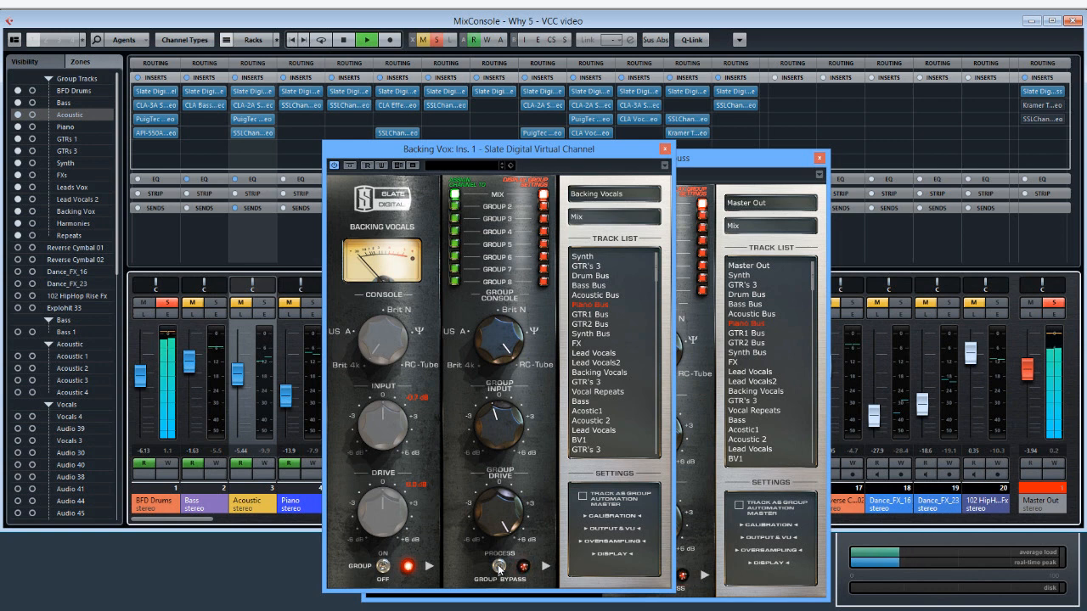
click(499, 567)
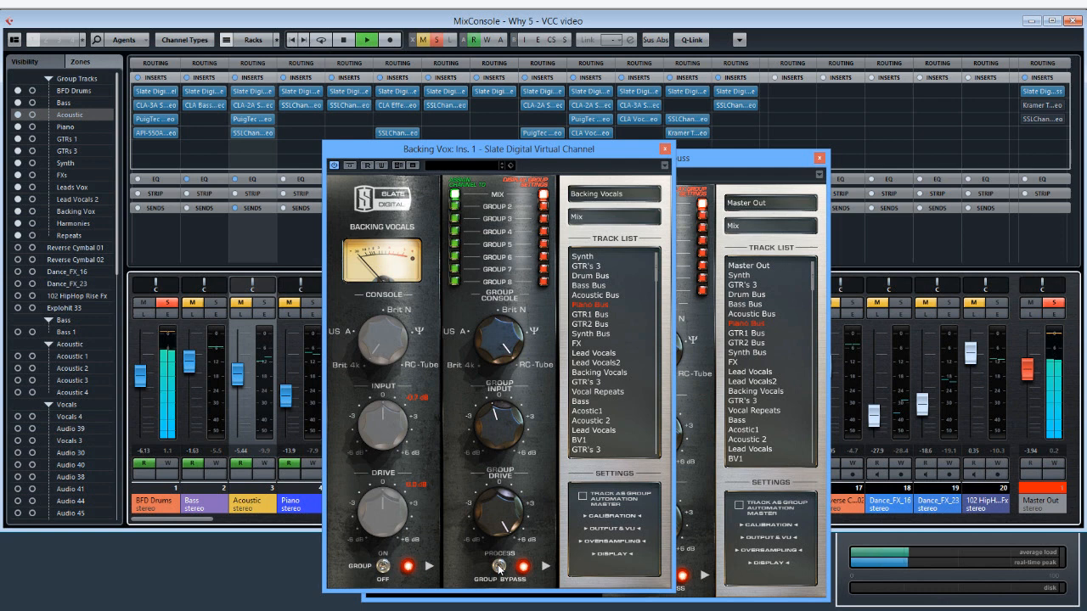
click(499, 567)
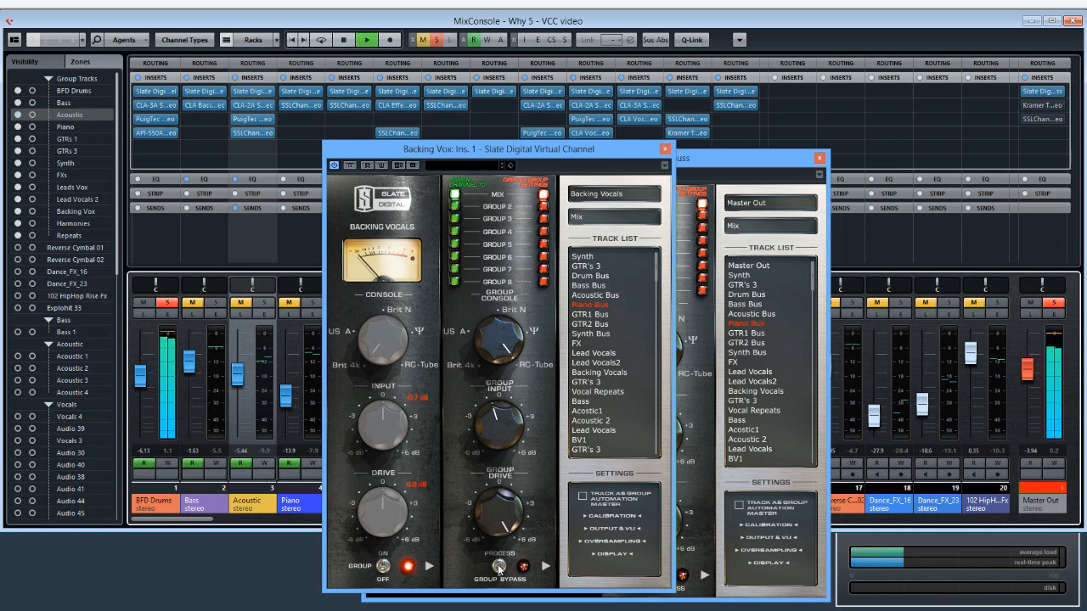
click(499, 567)
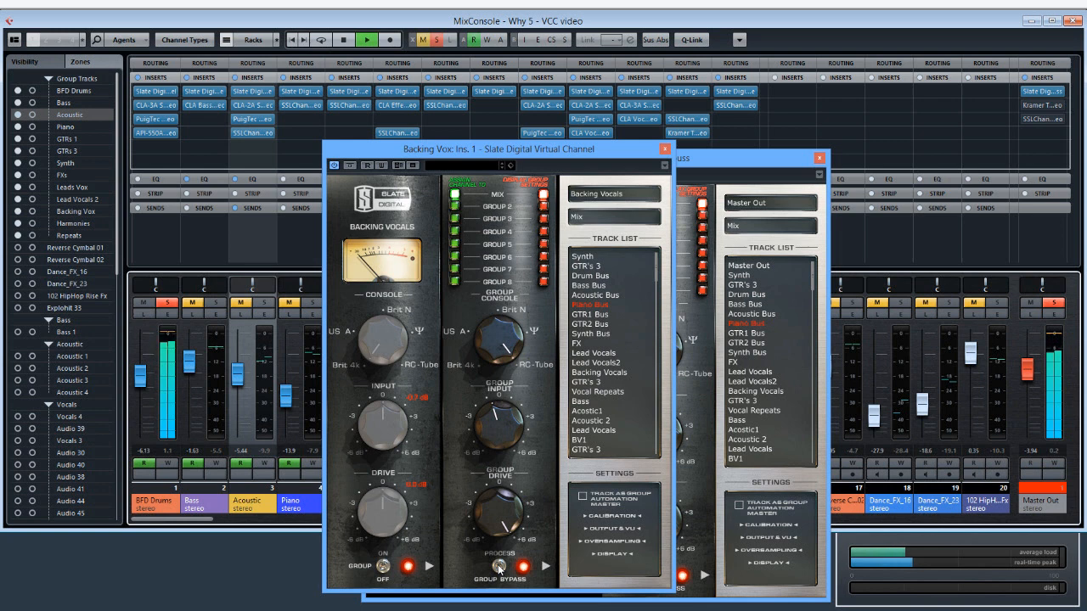
key(space)
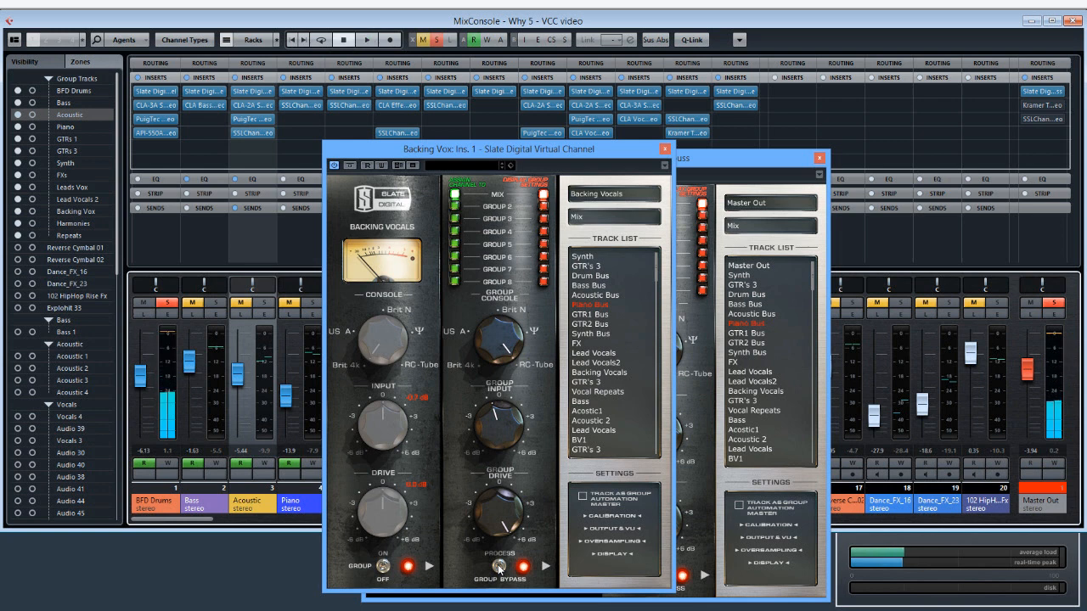
click(499, 567)
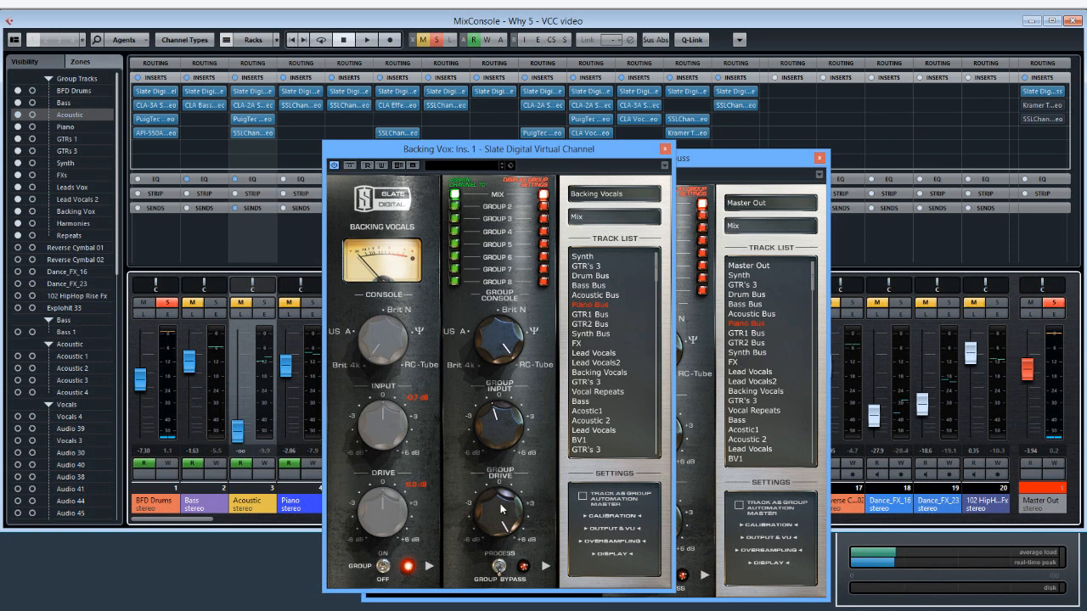
- Turn the Mix group's drive down, engage processing while the soloed drums play, and fine-tune the group drive to -0.8 dB before stopping playback
drag(499, 509, 503, 606)
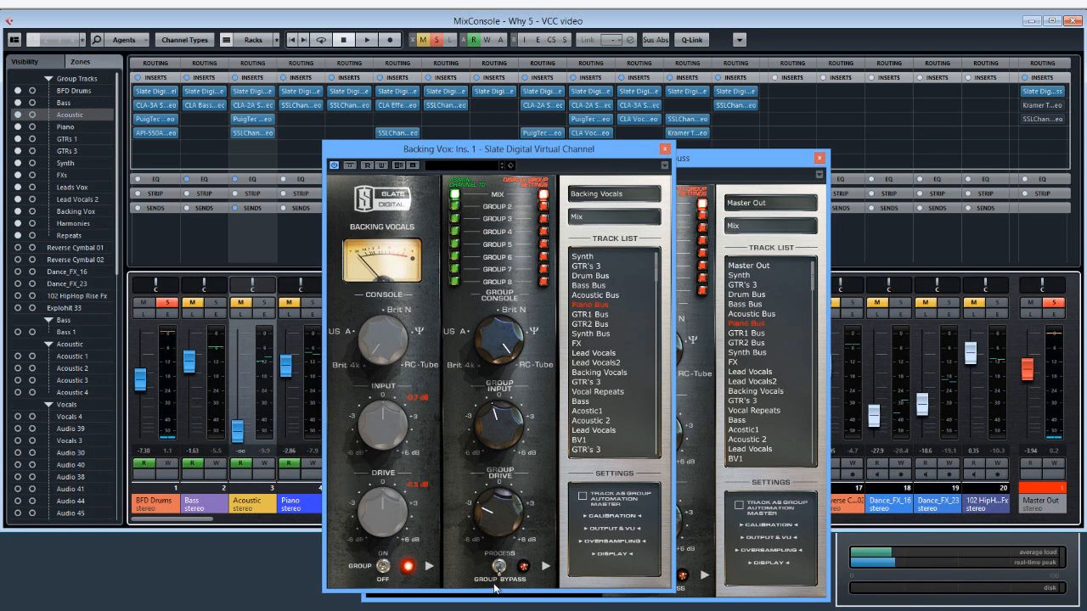
key(space)
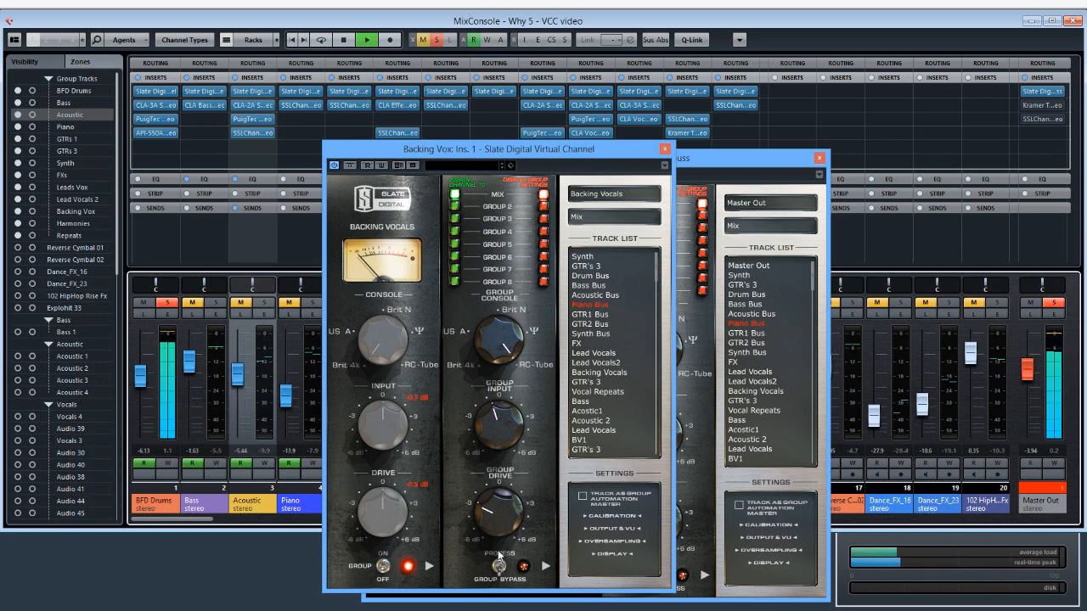
click(501, 566)
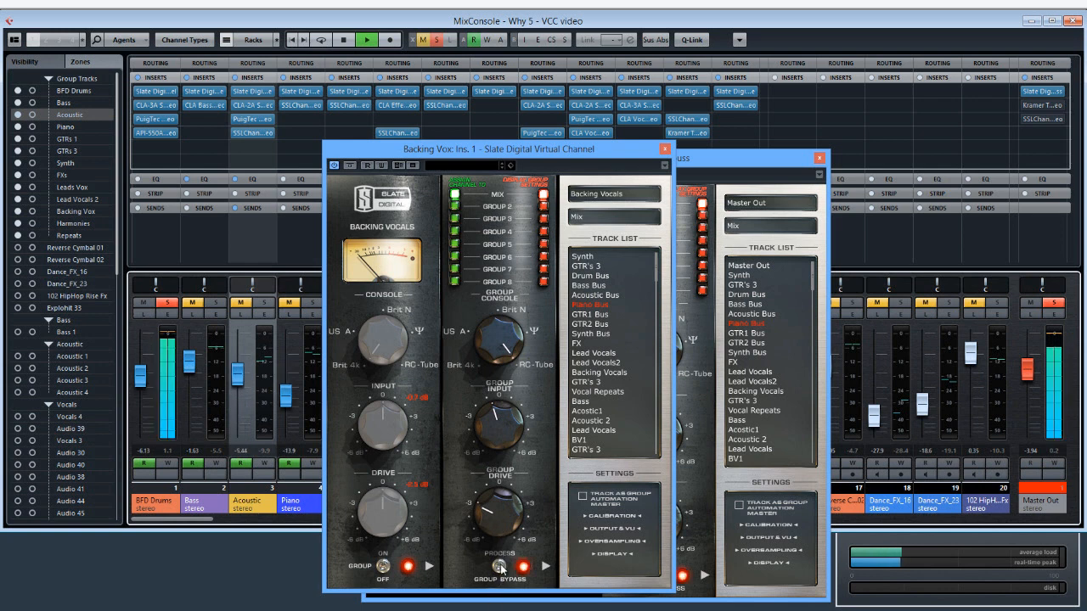
drag(500, 531, 499, 507)
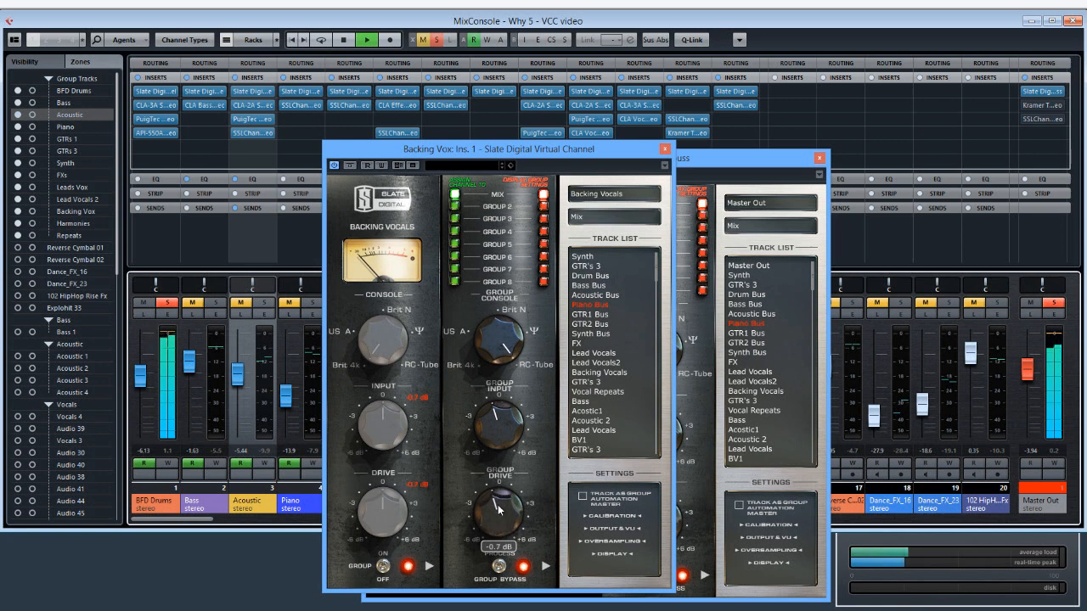
drag(499, 510, 499, 512)
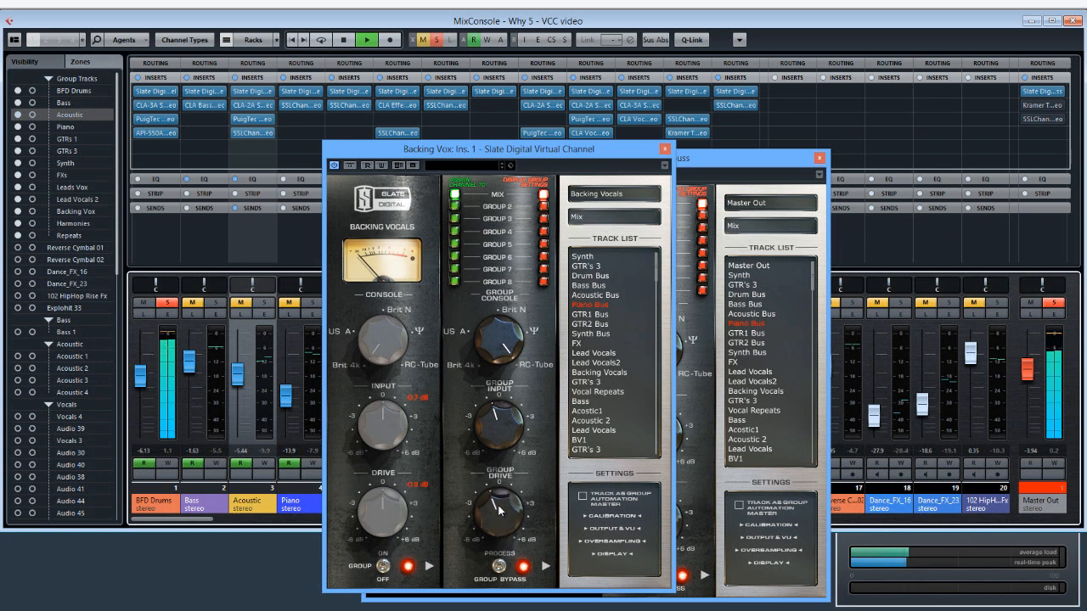
key(space)
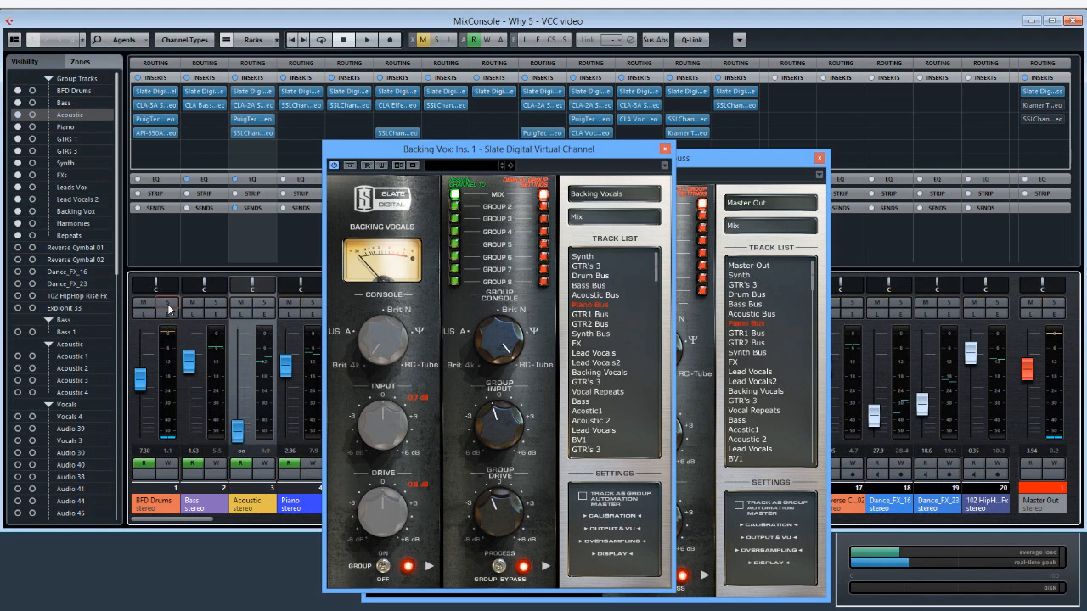
- Return the Backing Vox plug-in window beside Master Out and compare the full mix with RC-Tube group processing bypassed and engaged, stopping bypassed
drag(444, 150, 129, 161)
click(182, 579)
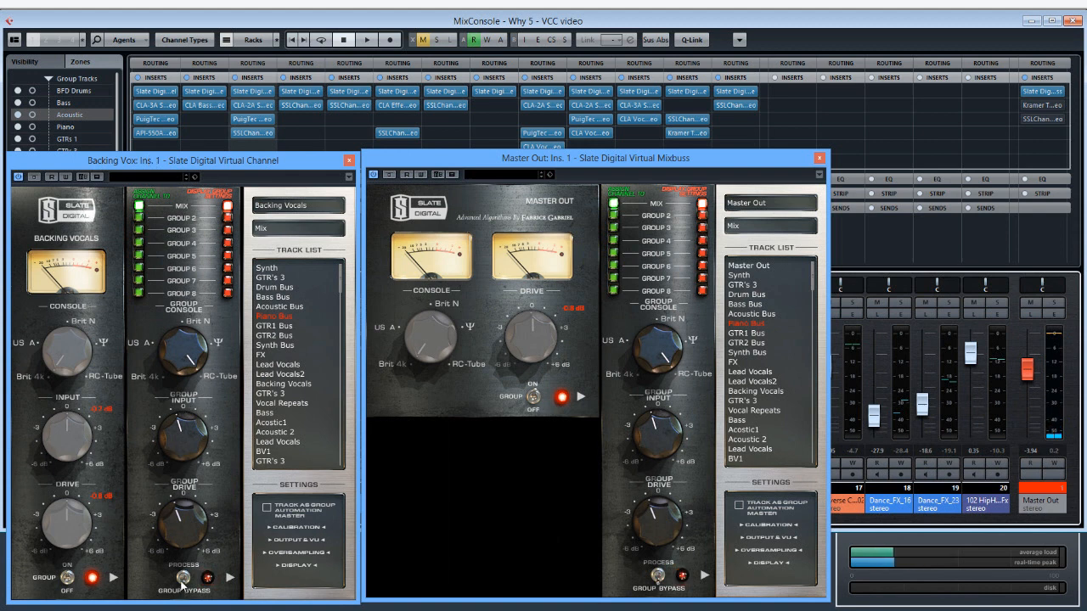
key(space)
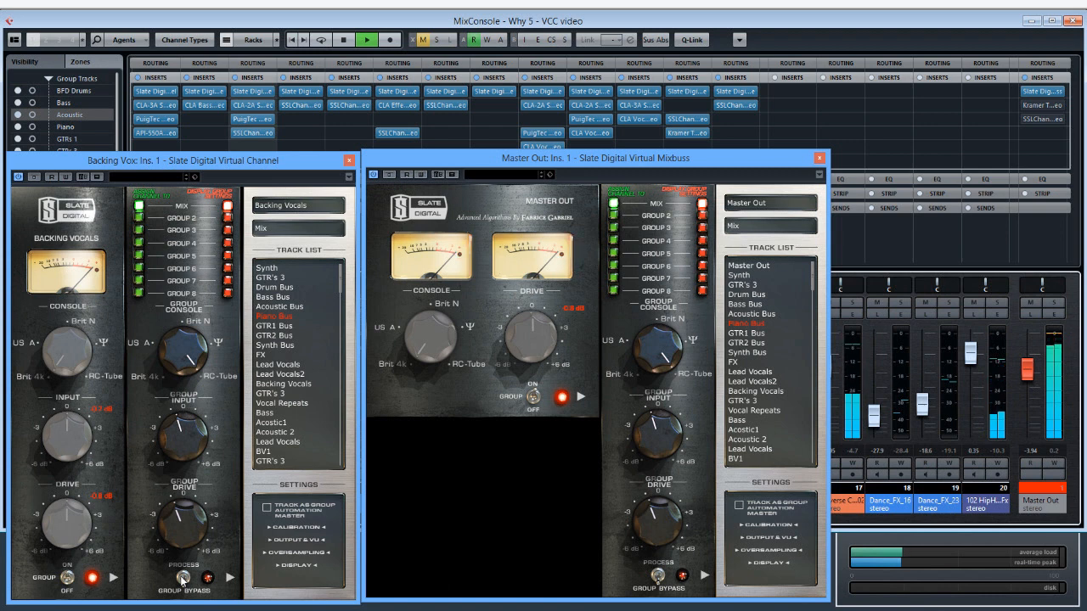
click(181, 580)
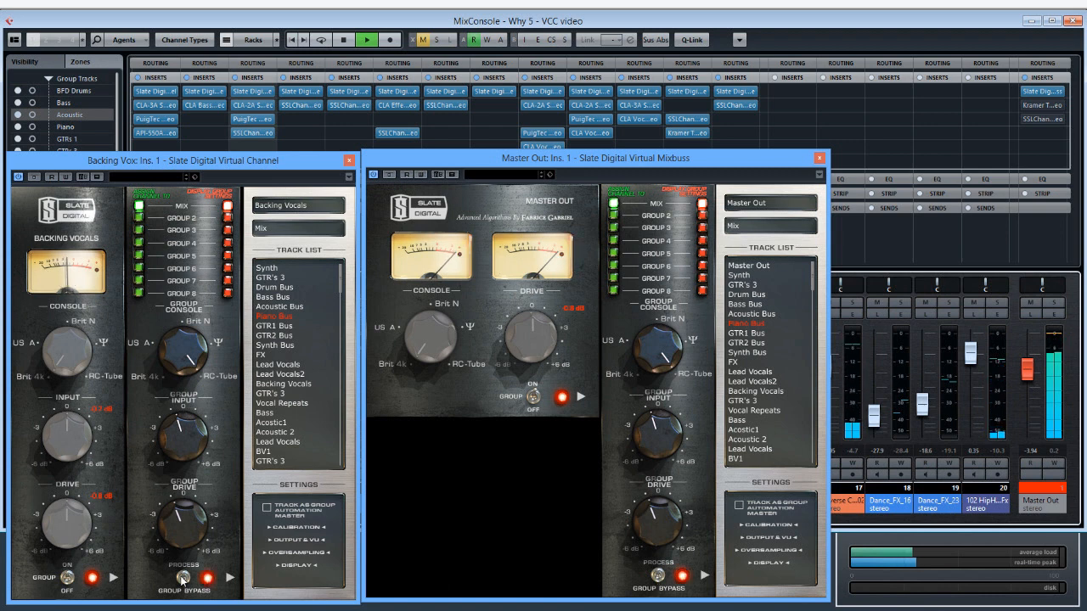
click(182, 580)
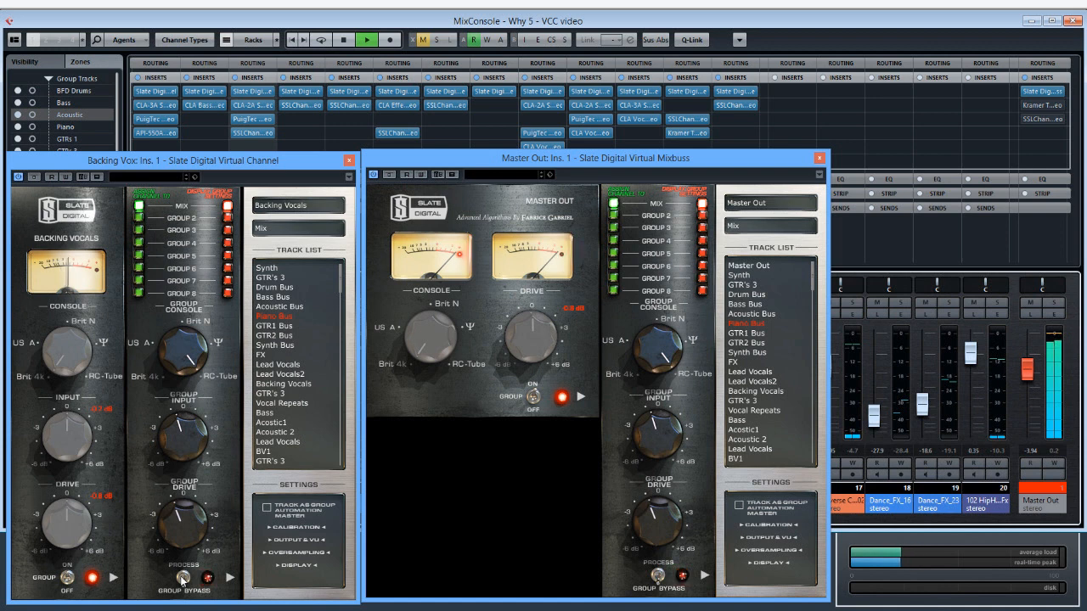
click(182, 580)
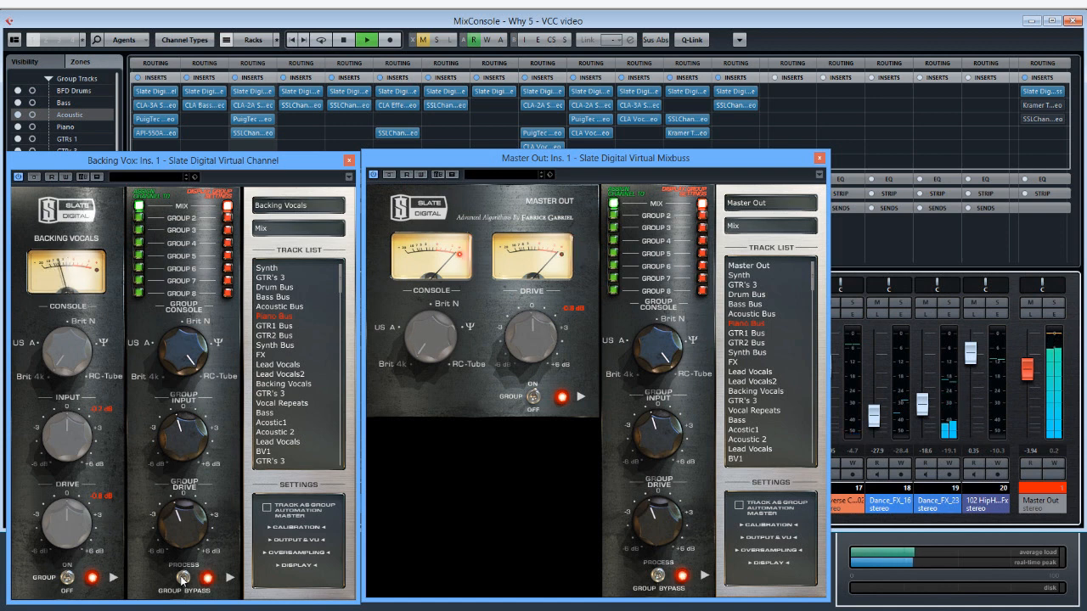
click(182, 580)
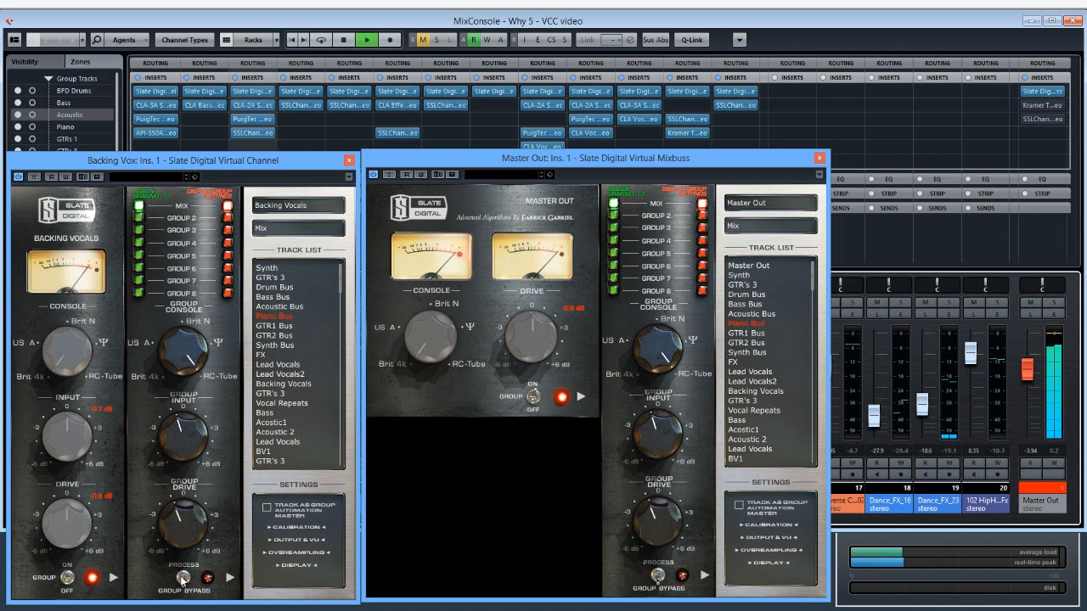
click(182, 579)
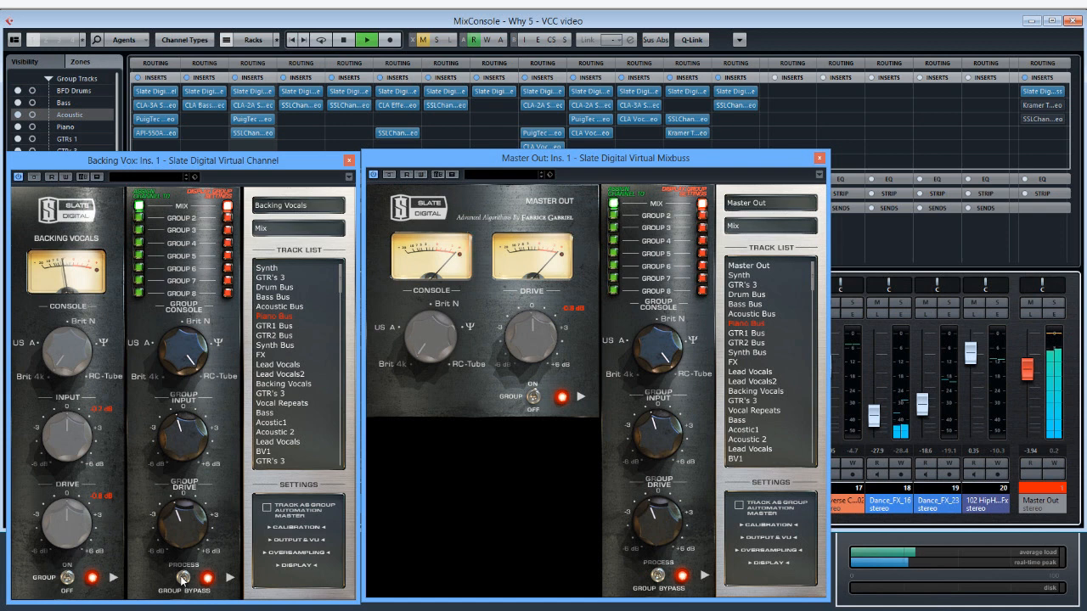
click(182, 580)
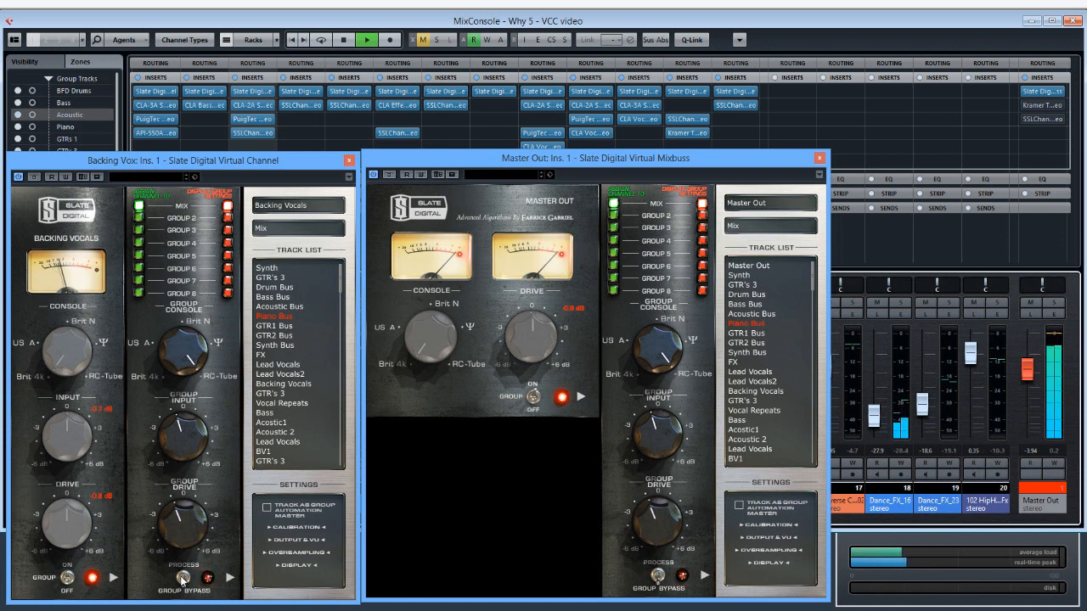
click(181, 580)
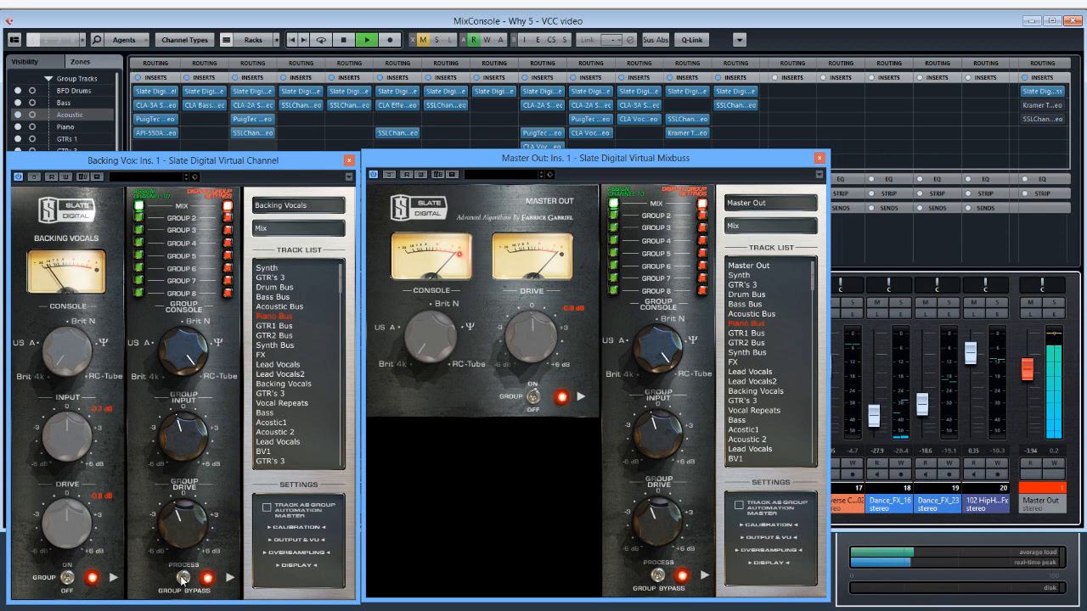
click(181, 580)
key(space)
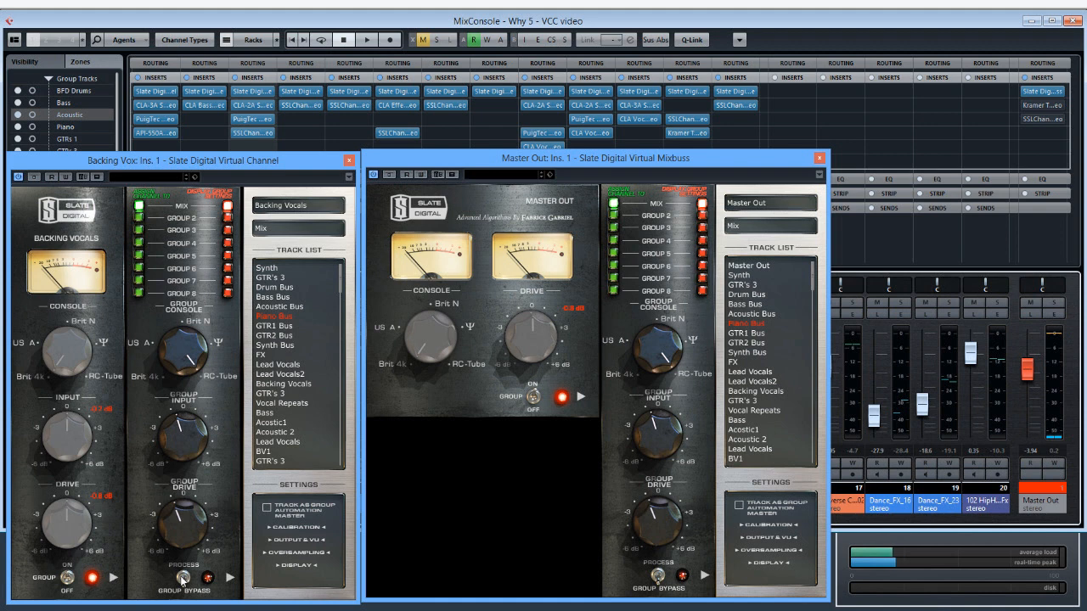
- Set the Mix group's drive to 1.4 dB and console to Brit 4k, comparing bypassed and processed playback of the full mix
drag(181, 531, 180, 506)
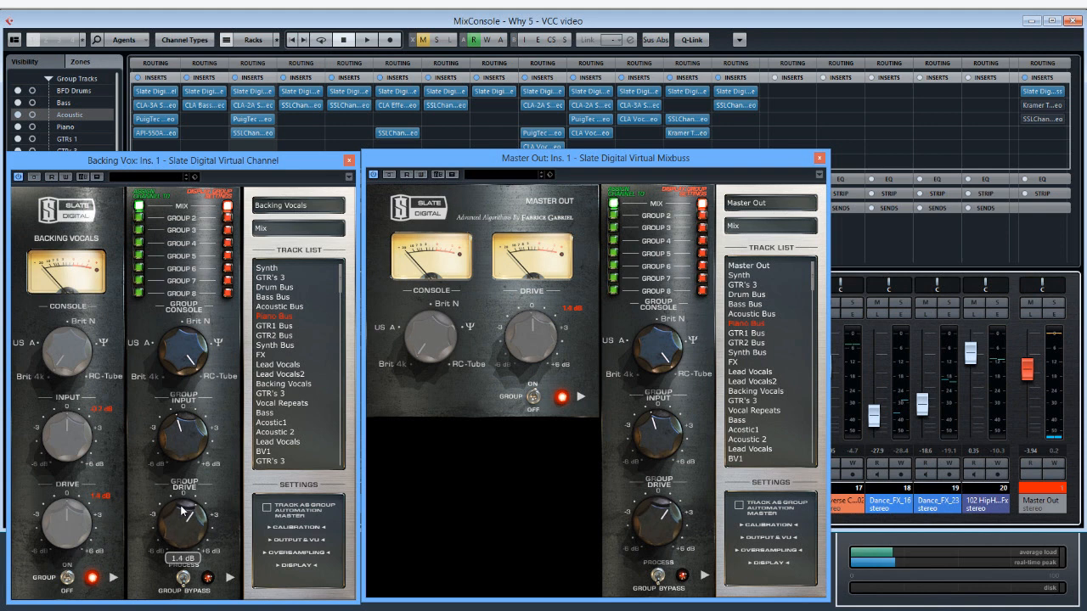
click(148, 382)
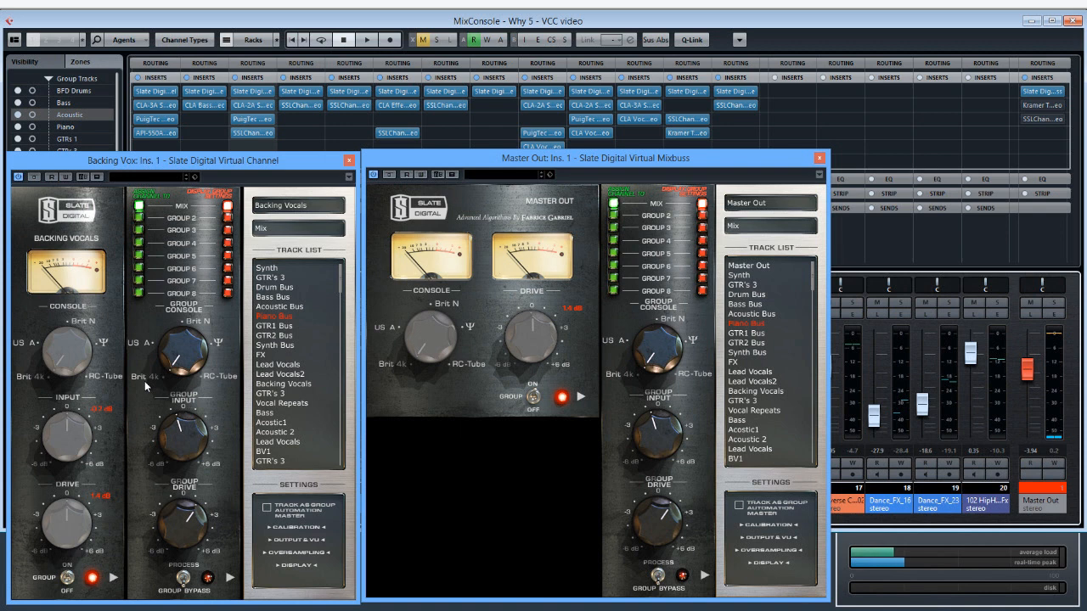
key(space)
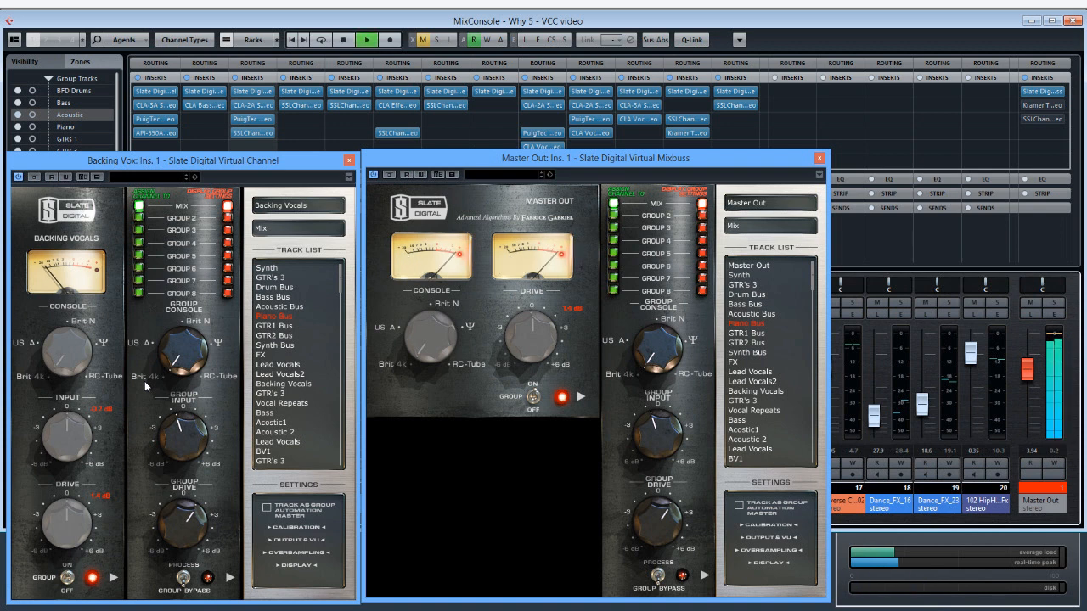
click(183, 579)
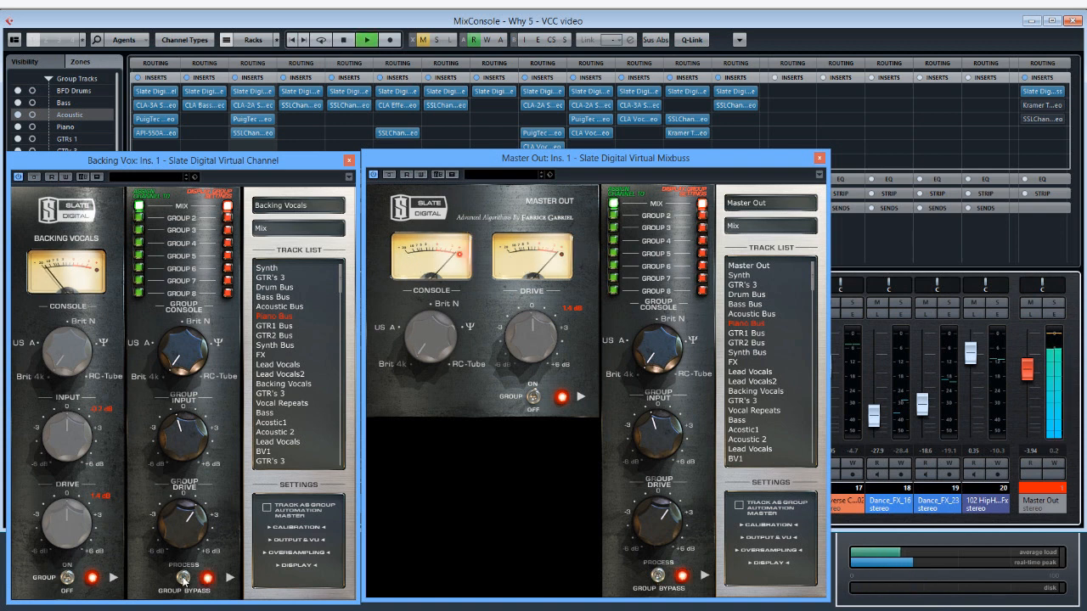